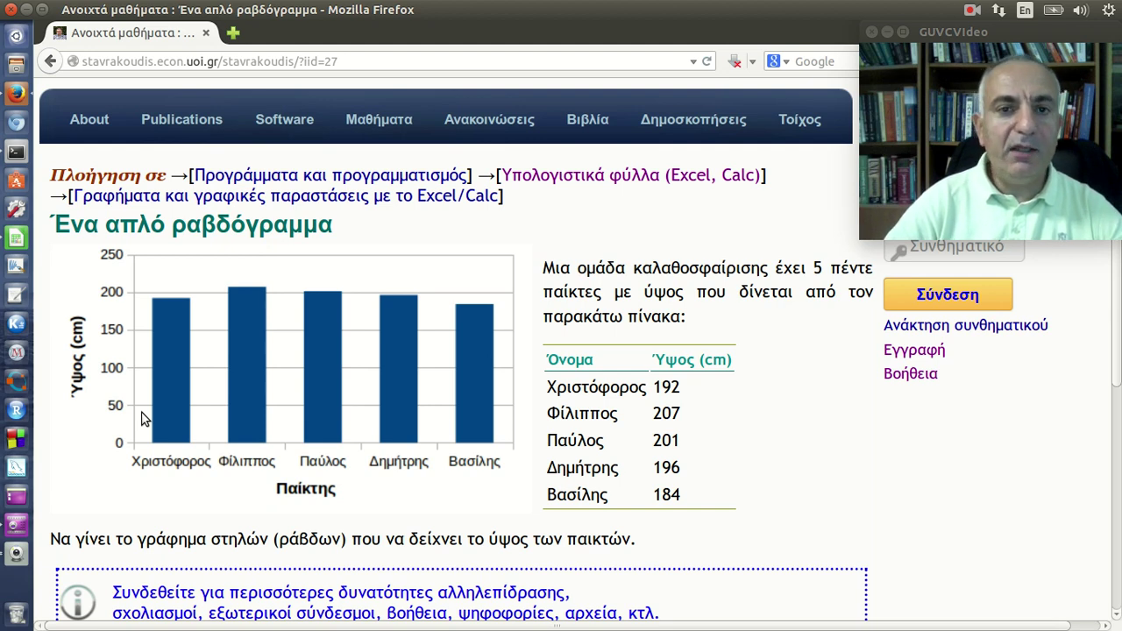
Select a cell in the players' height table and launch Insert > Chart from it.
{"action": "left_click", "coordinate": [23, 240]}
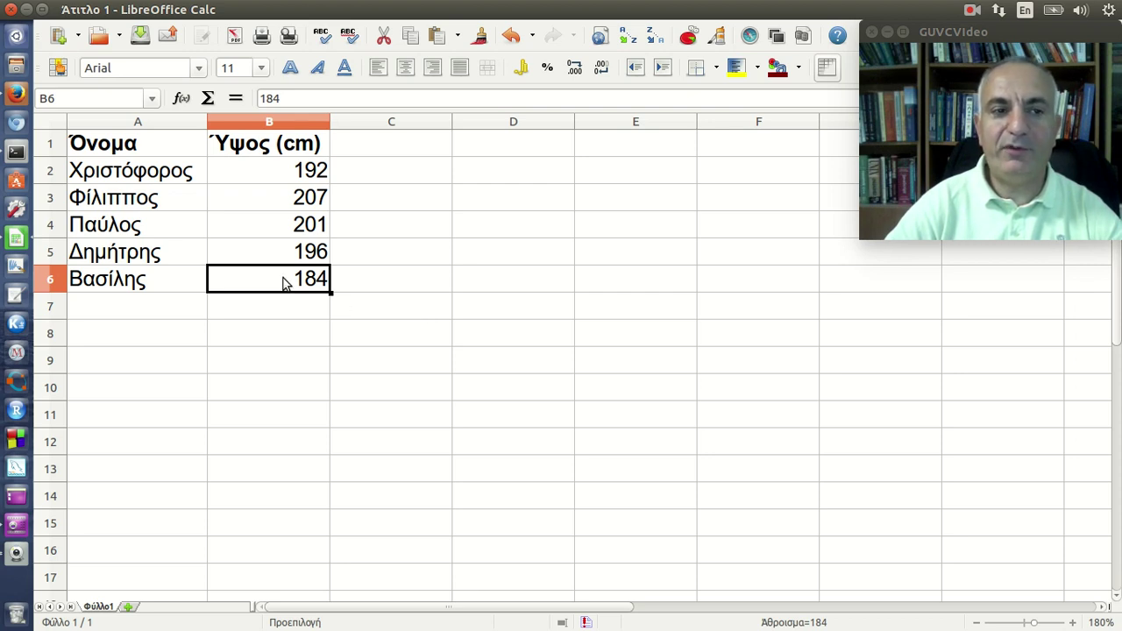
{"action": "left_click", "coordinate": [114, 149]}
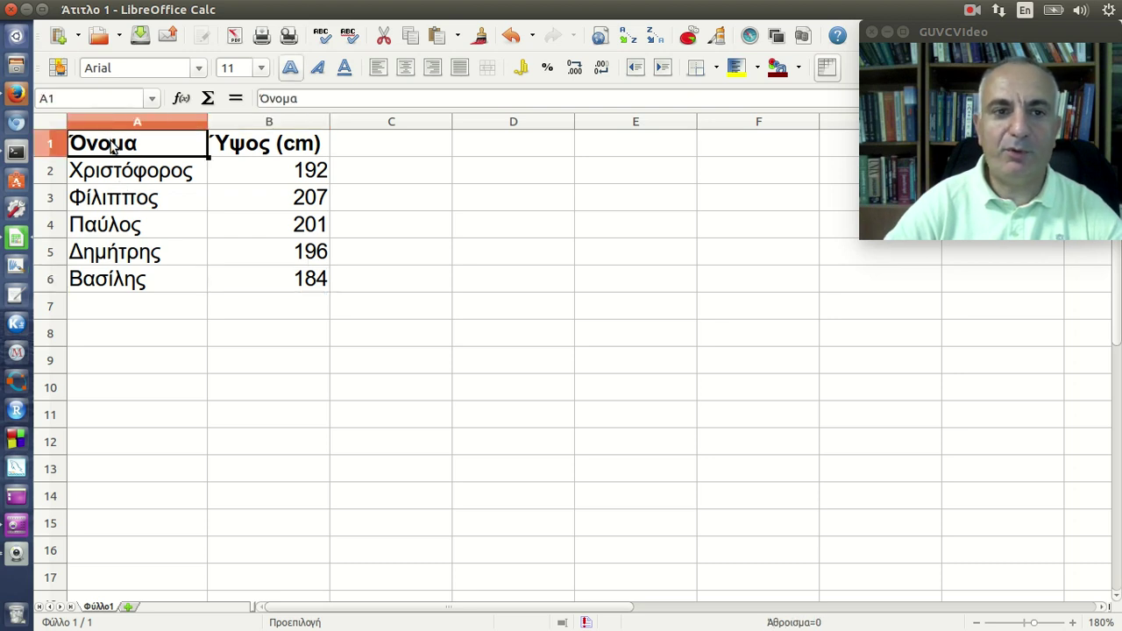
{"action": "left_click", "coordinate": [173, 228]}
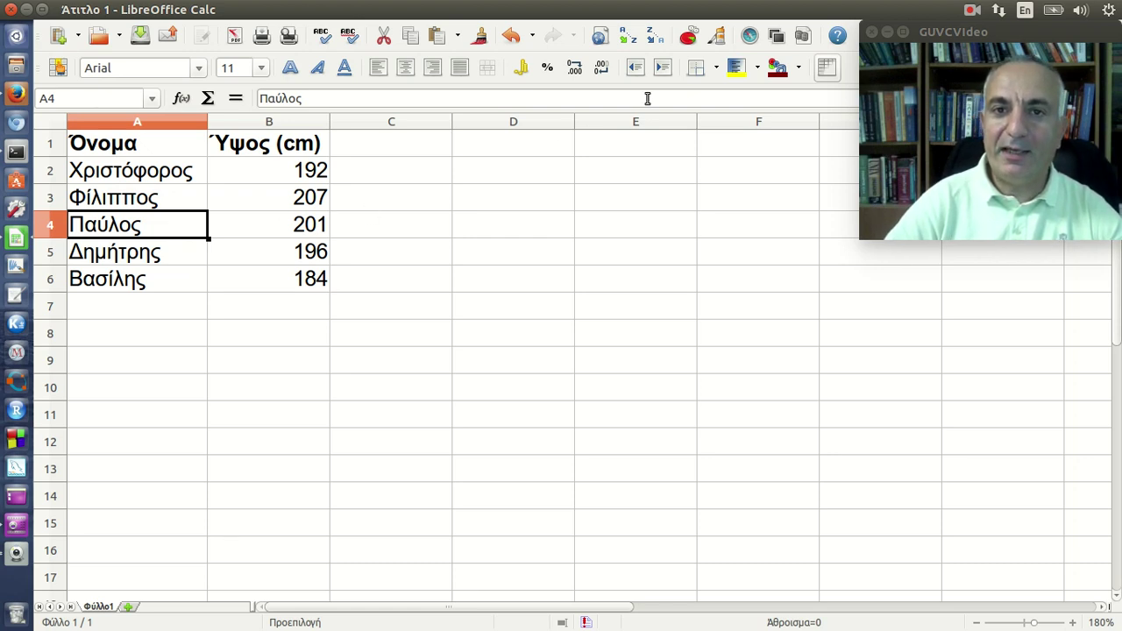
{"action": "left_click", "coordinate": [688, 38]}
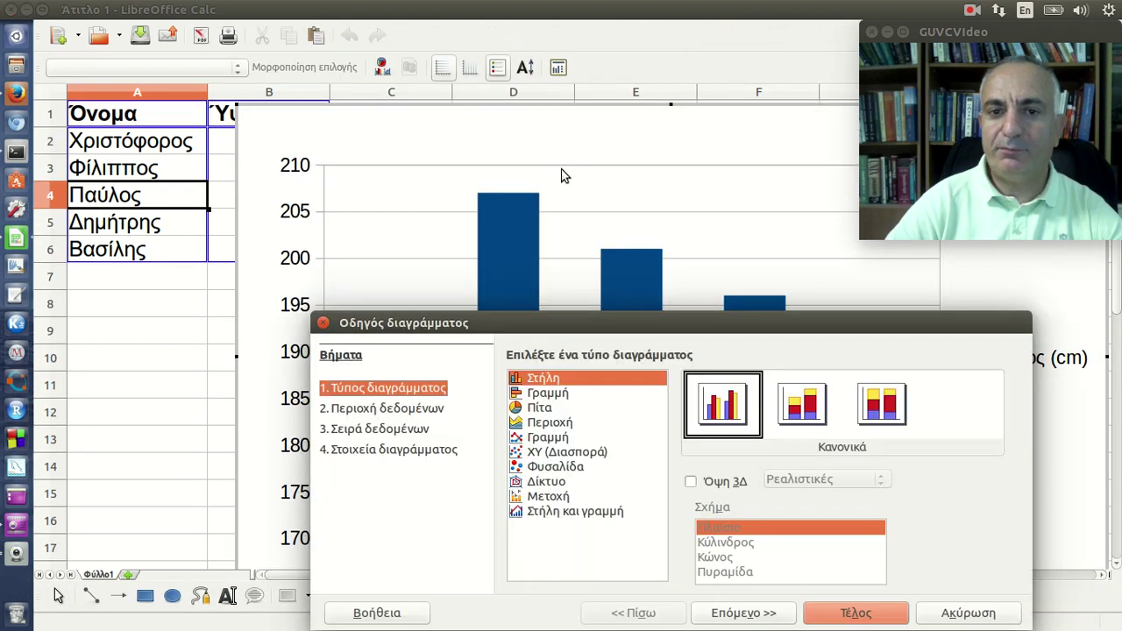
Accept the default column chart of the five heights and close the wizard.
{"action": "left_click_drag", "start_coordinate": [581, 325], "coordinate": [517, 226]}
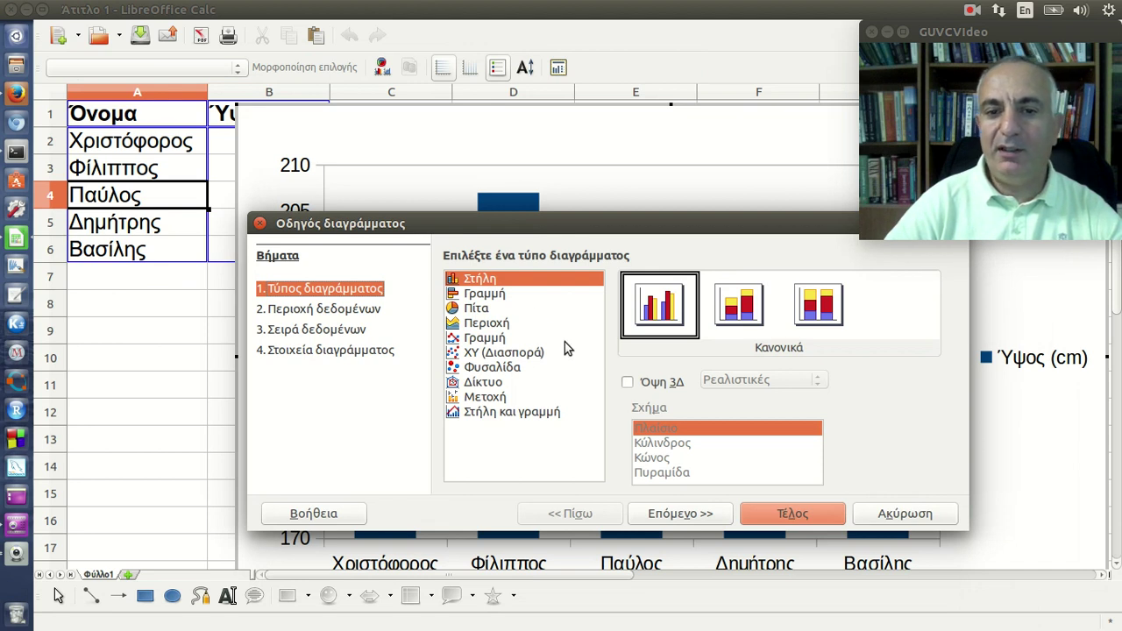
{"action": "left_click", "coordinate": [786, 519]}
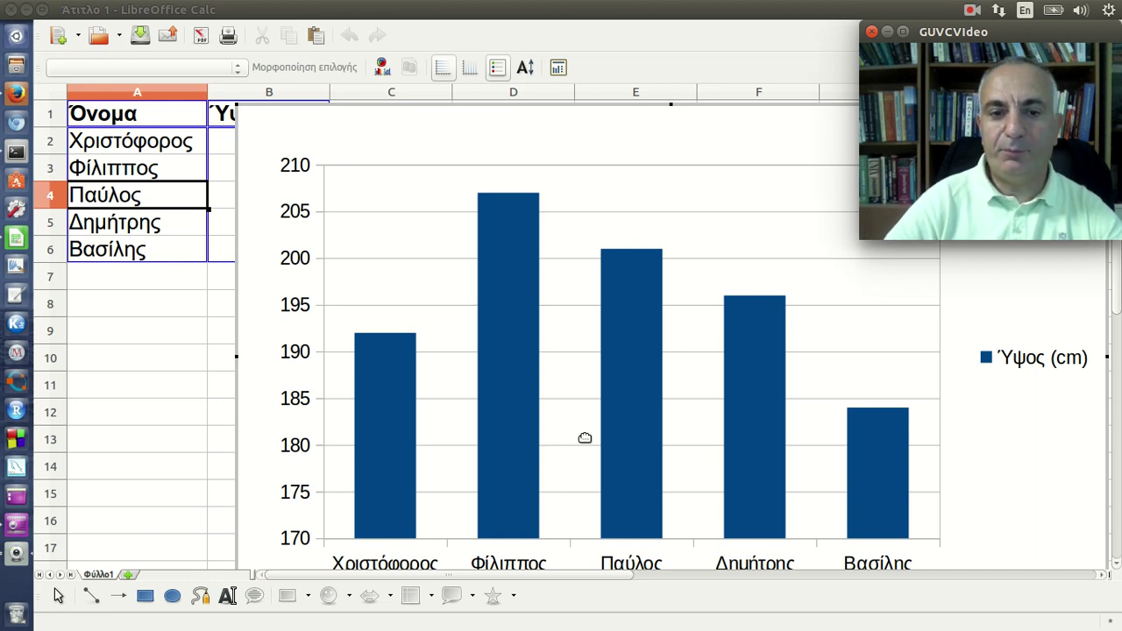
Delete the chart's legend, then select the vertical height axis.
{"action": "left_click", "coordinate": [1016, 360]}
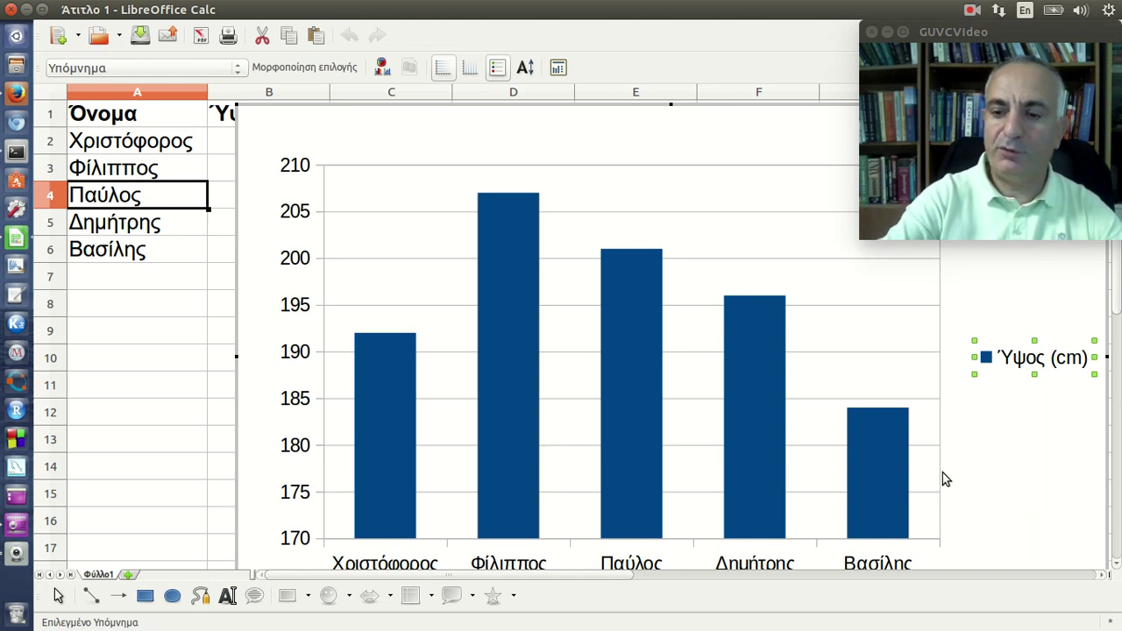
{"action": "key", "text": "Delete"}
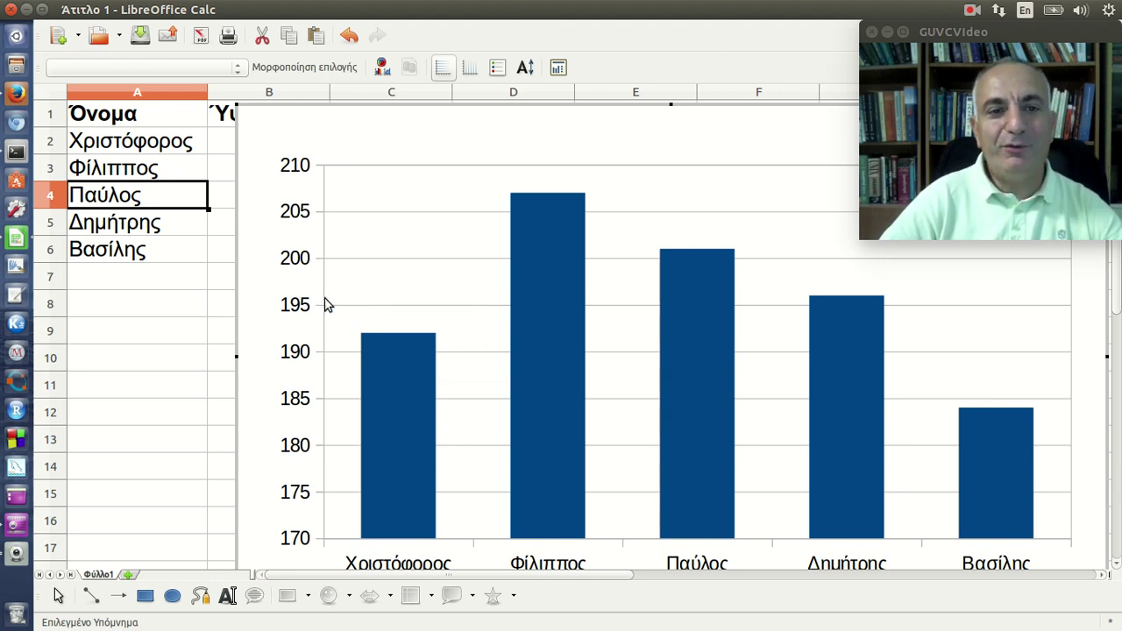
{"action": "left_click", "coordinate": [324, 303]}
Add the placeholder title 'Τίτλος άξονα Υ' to the vertical axis and select it.
{"action": "right_click", "coordinate": [325, 303]}
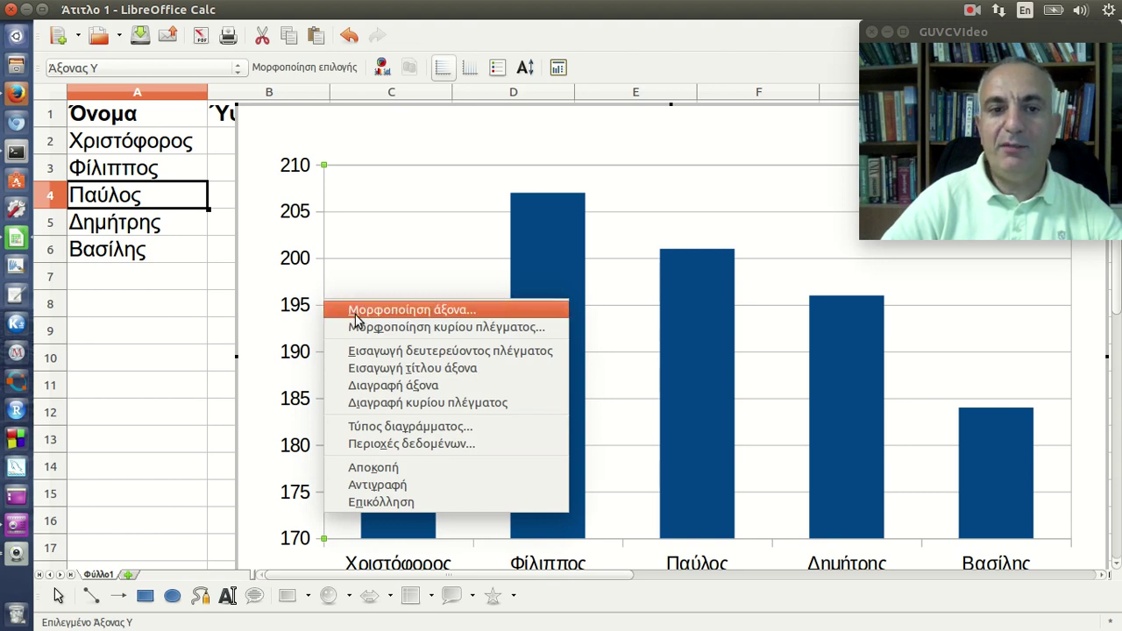
{"action": "left_click", "coordinate": [447, 368]}
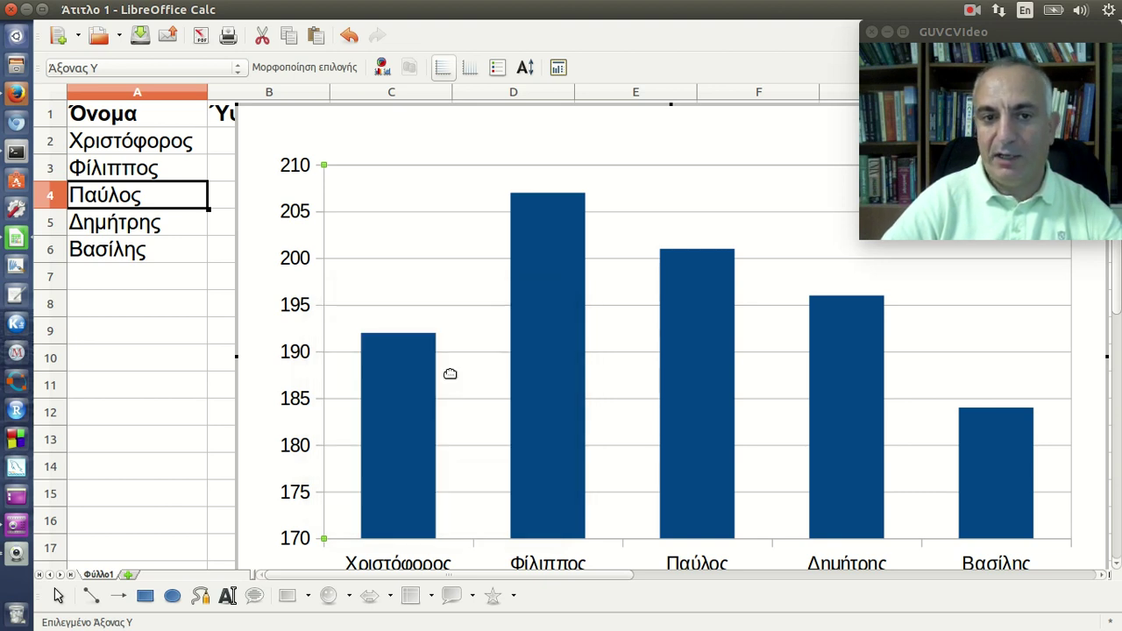
{"action": "left_click", "coordinate": [279, 383]}
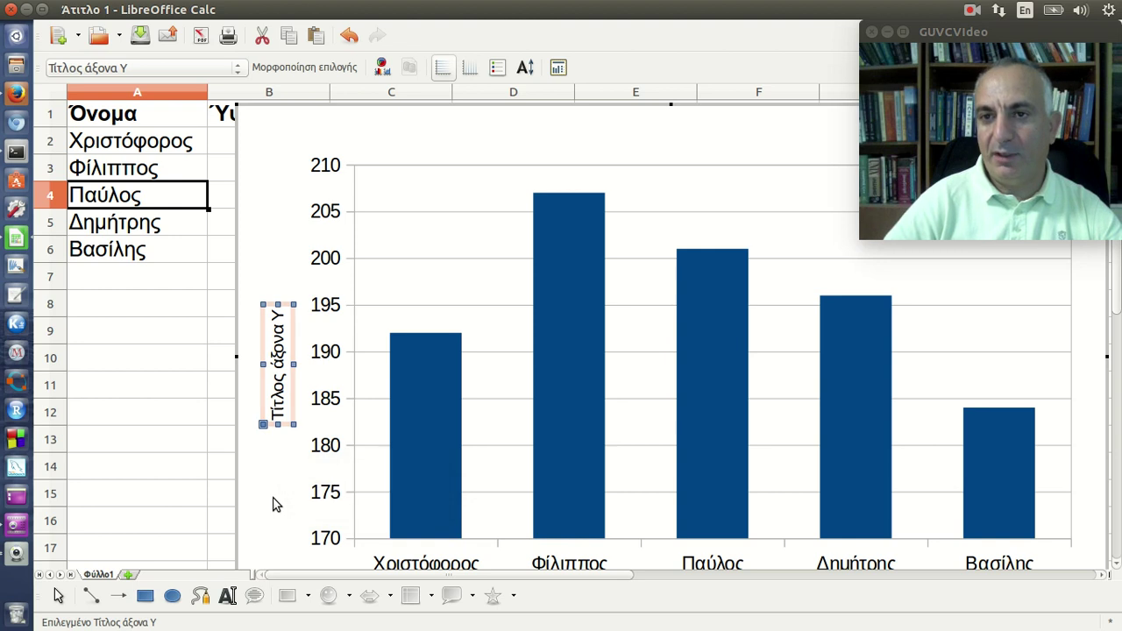
{"action": "left_click", "coordinate": [274, 503]}
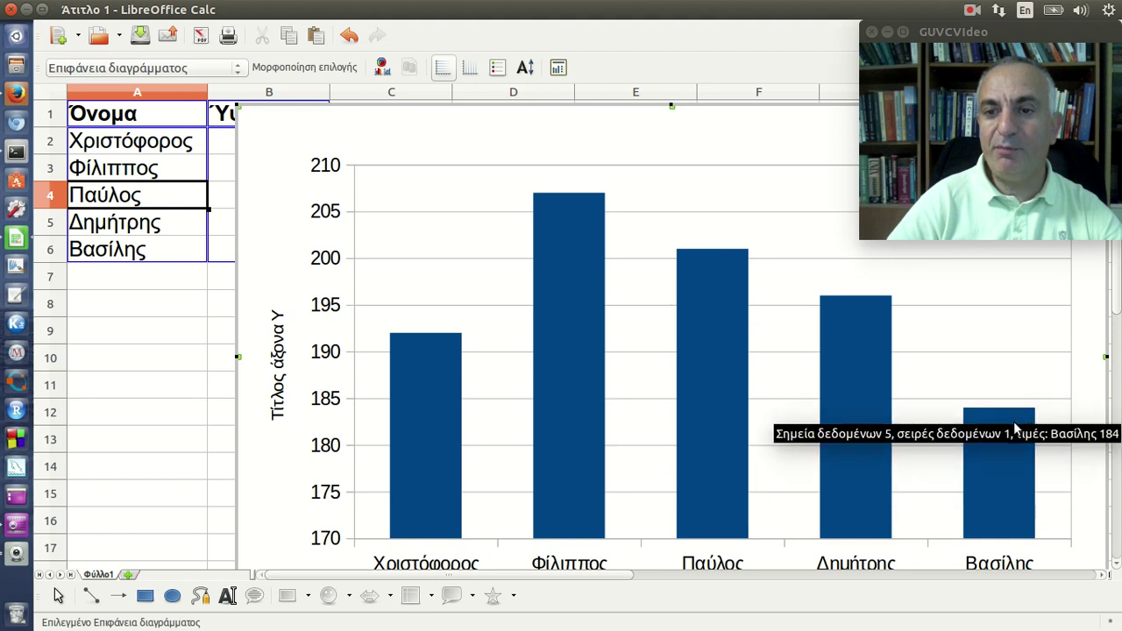
{"action": "mouse_move", "coordinate": [355, 517]}
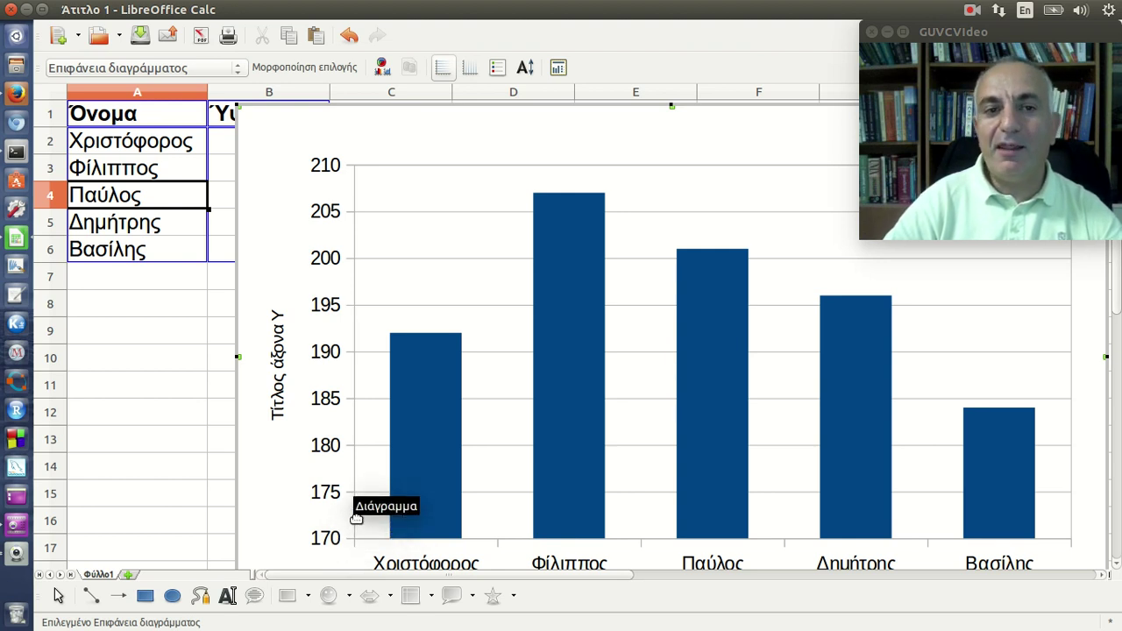
Select the whole height chart object and delete it from the sheet.
{"action": "left_click", "coordinate": [355, 483]}
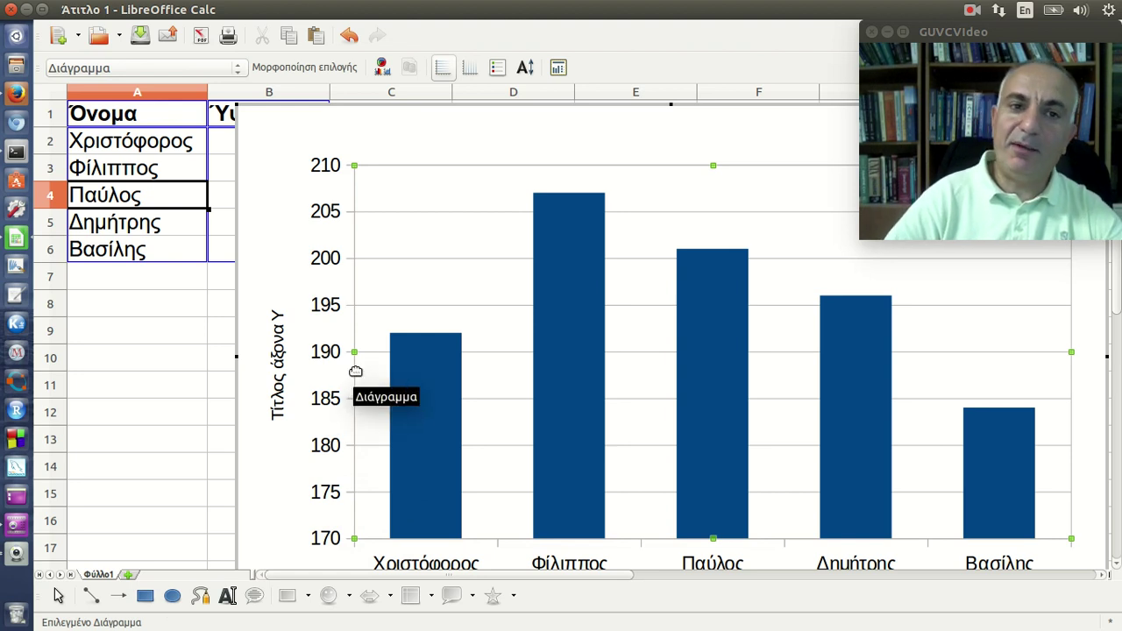
{"action": "left_click", "coordinate": [137, 445]}
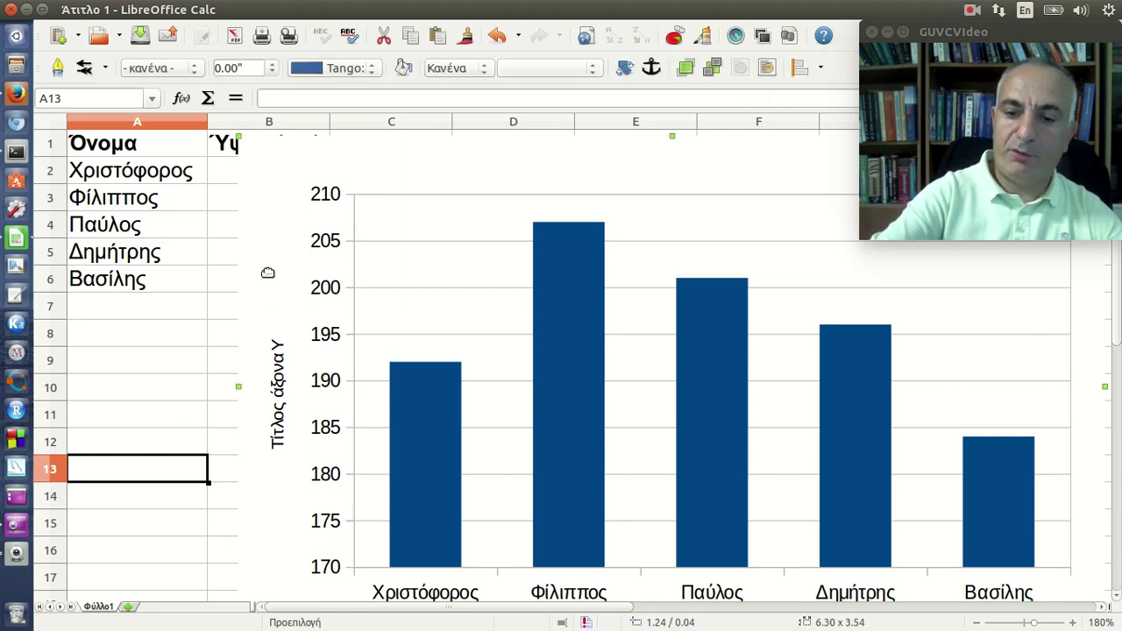
{"action": "key", "text": "Delete"}
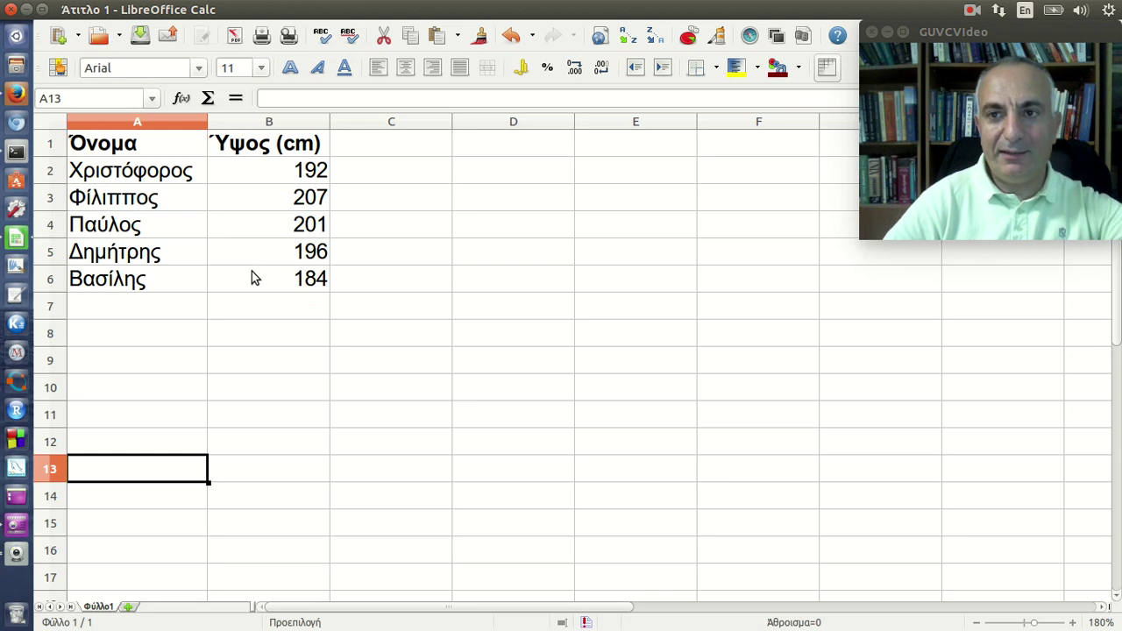
Start a new chart from cell B1 and advance to the $Φύλλο1.$A$1:$B$6 data range step.
{"action": "left_click", "coordinate": [268, 143]}
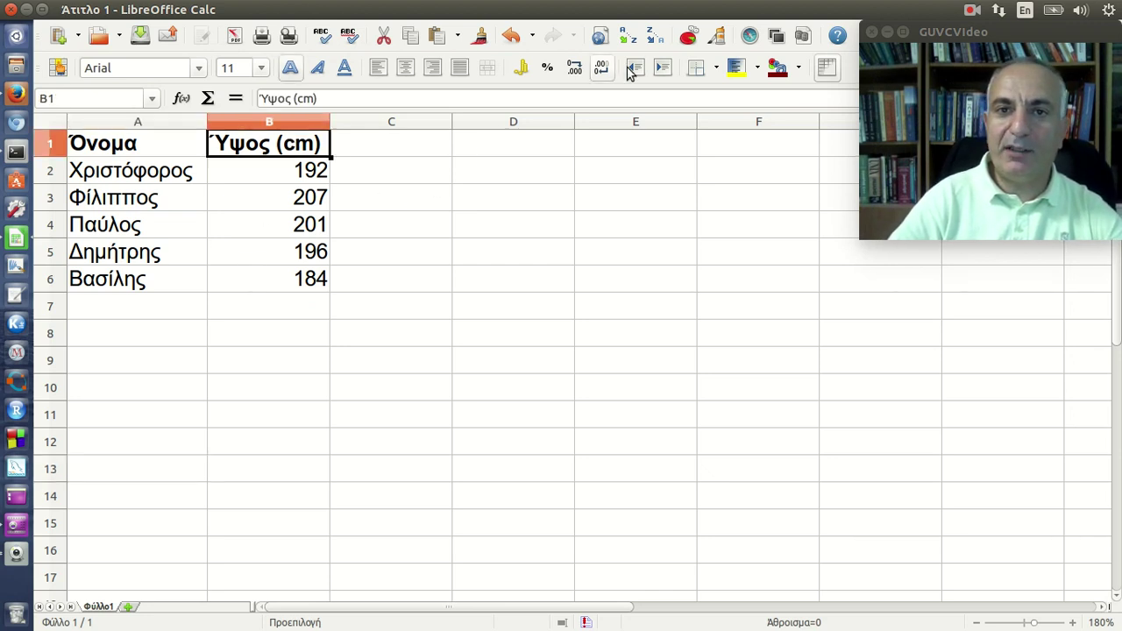
{"action": "left_click", "coordinate": [688, 37]}
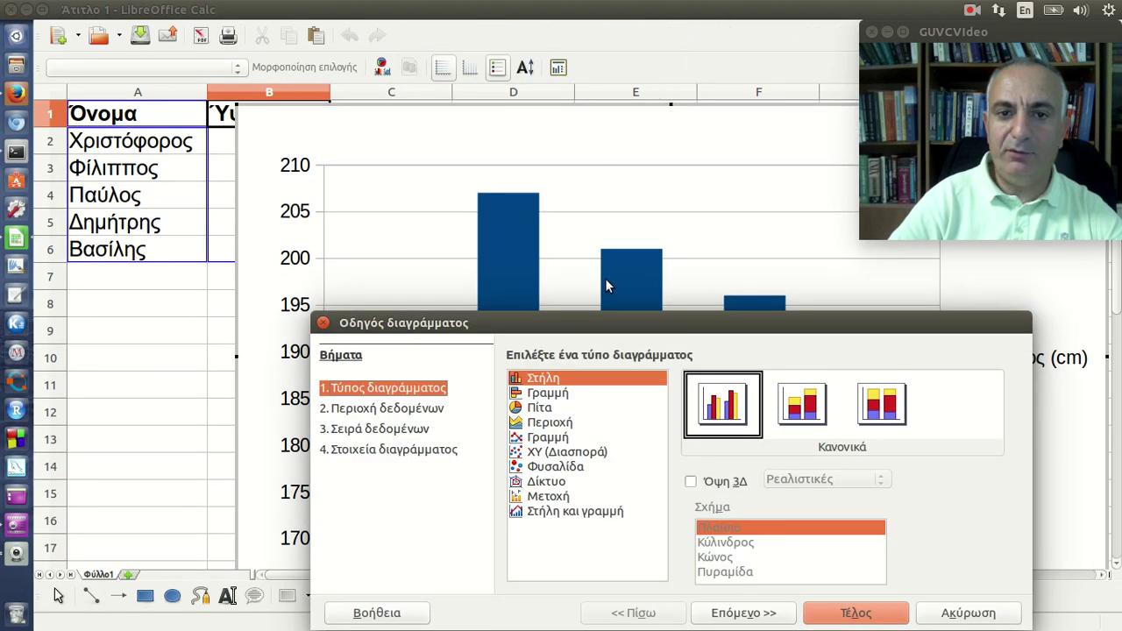
{"action": "left_click_drag", "start_coordinate": [615, 319], "coordinate": [563, 180]}
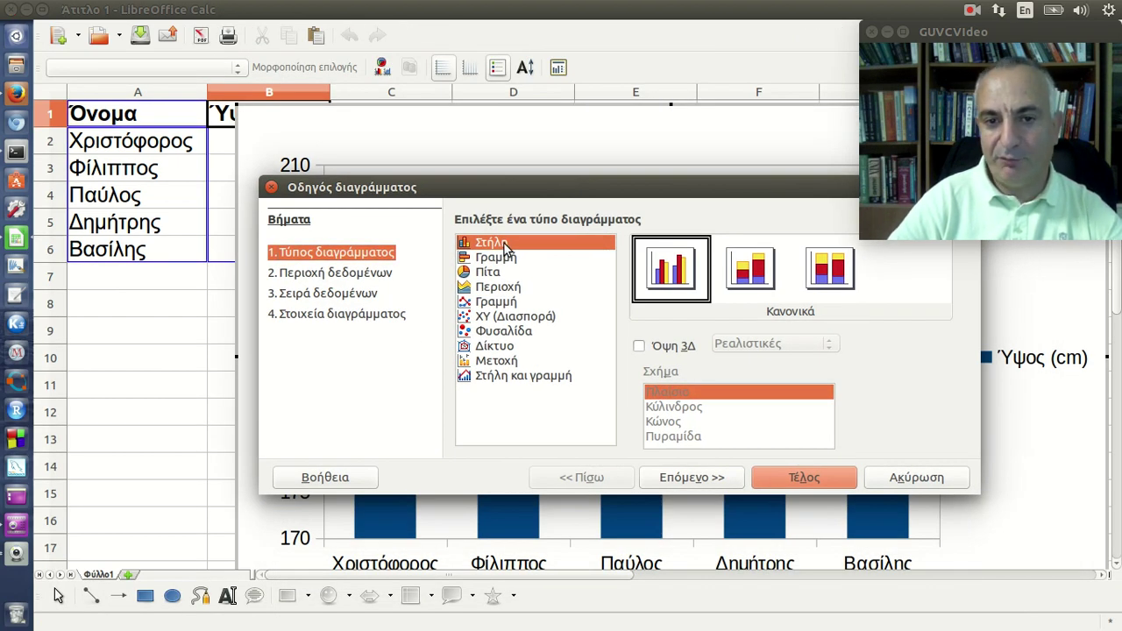
{"action": "left_click", "coordinate": [693, 477]}
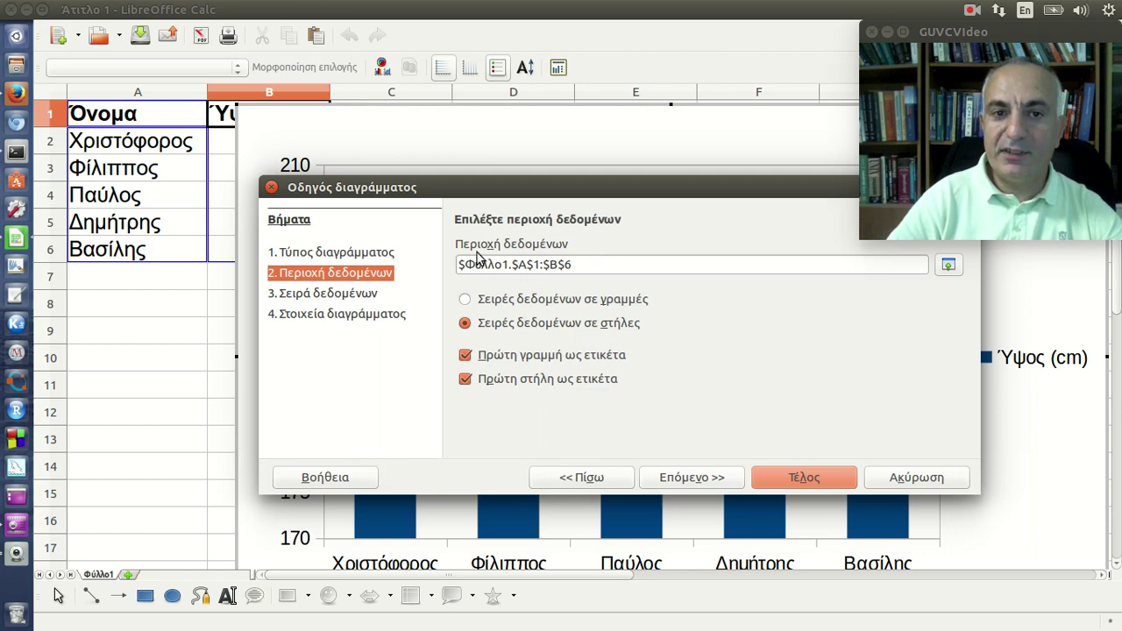
Keep the range $A$1:$B$6 and use both the first row and first column as labels.
{"action": "left_click_drag", "start_coordinate": [473, 191], "coordinate": [556, 126]}
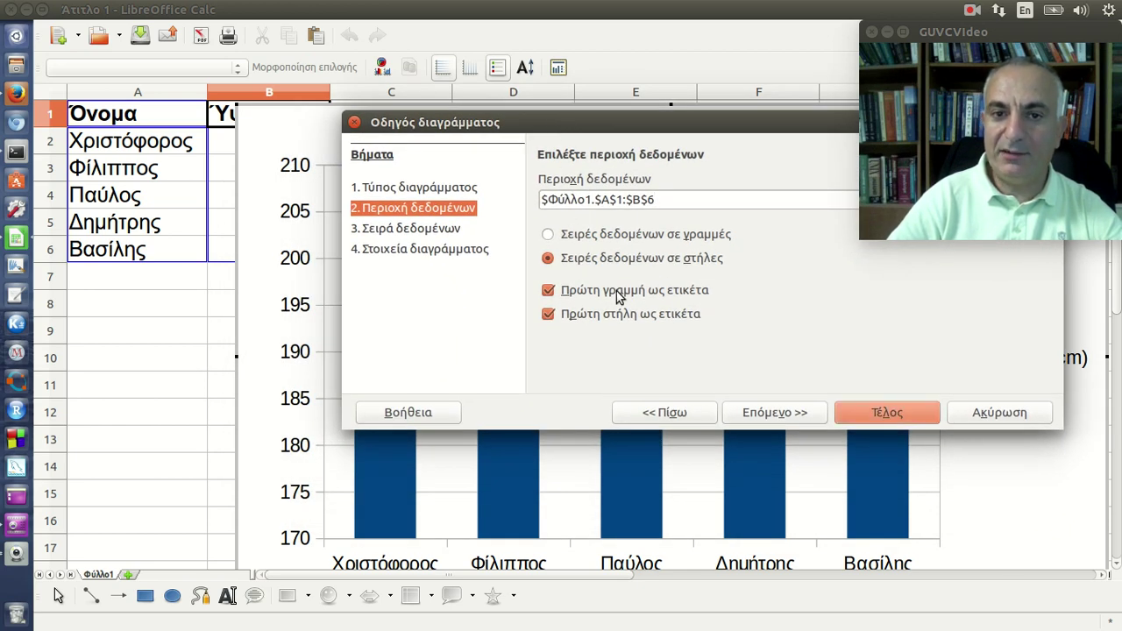
{"action": "left_click", "coordinate": [616, 296]}
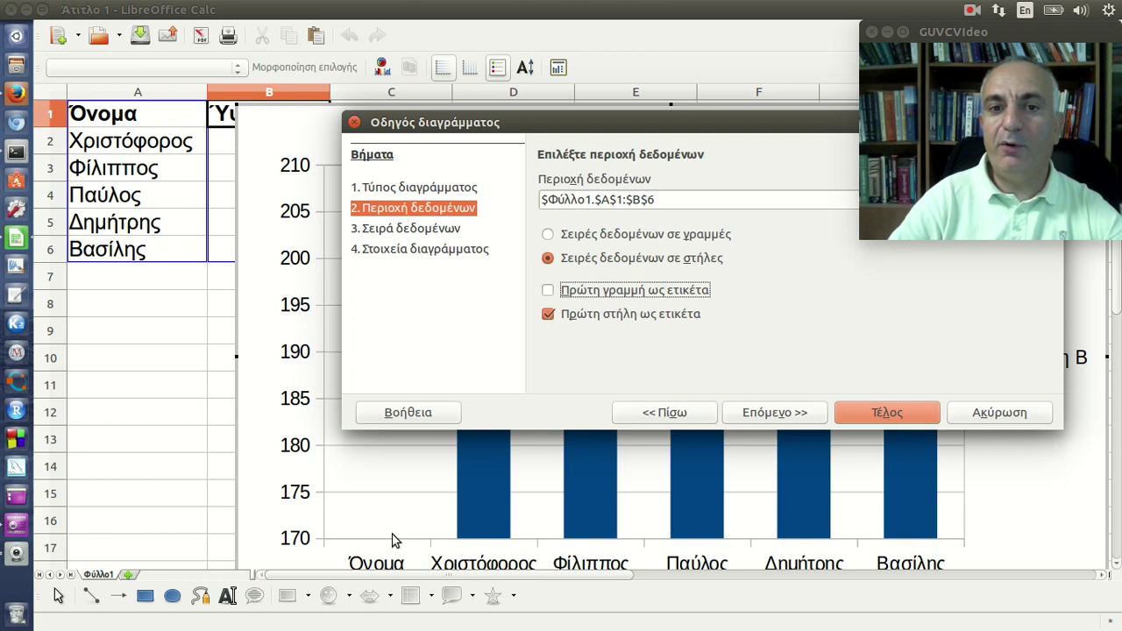
{"action": "left_click", "coordinate": [550, 292]}
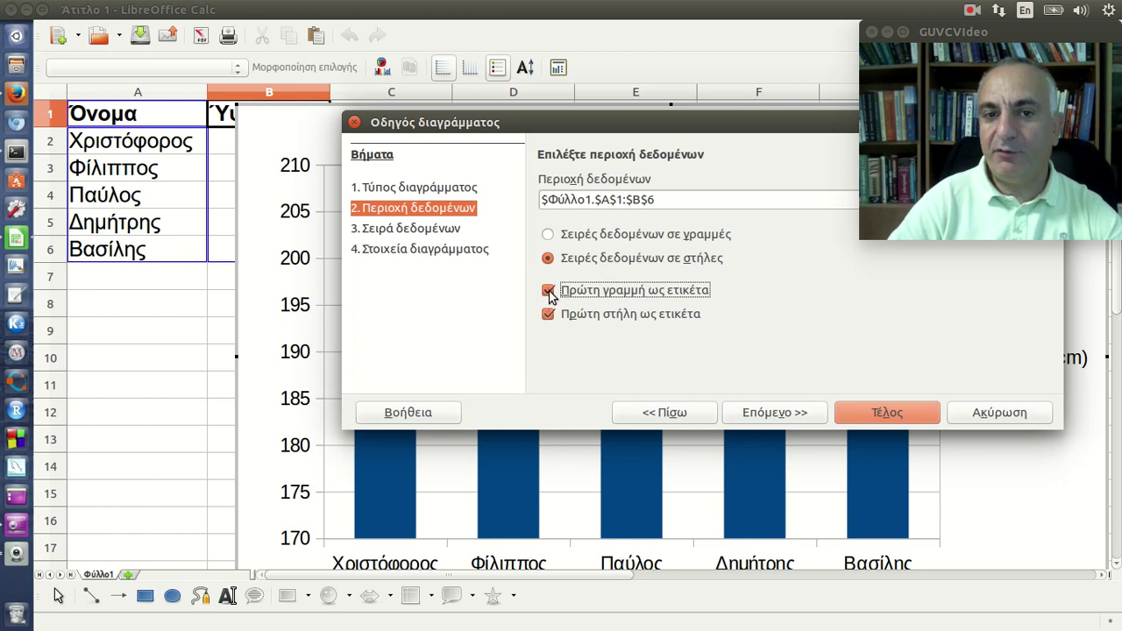
{"action": "left_click", "coordinate": [561, 295]}
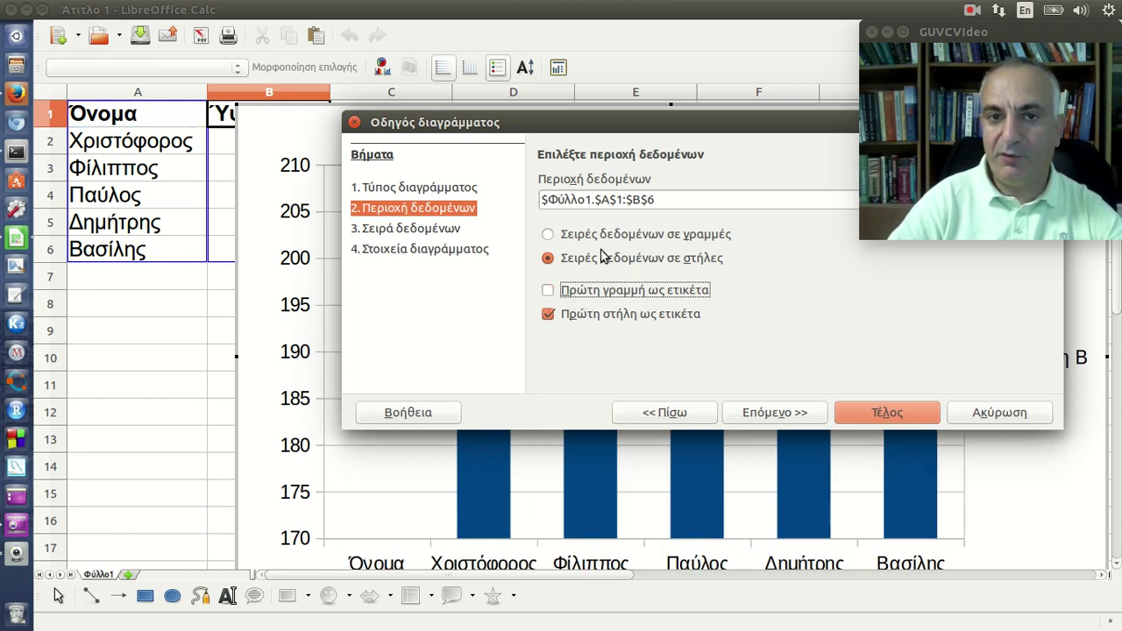
{"action": "left_click", "coordinate": [616, 199]}
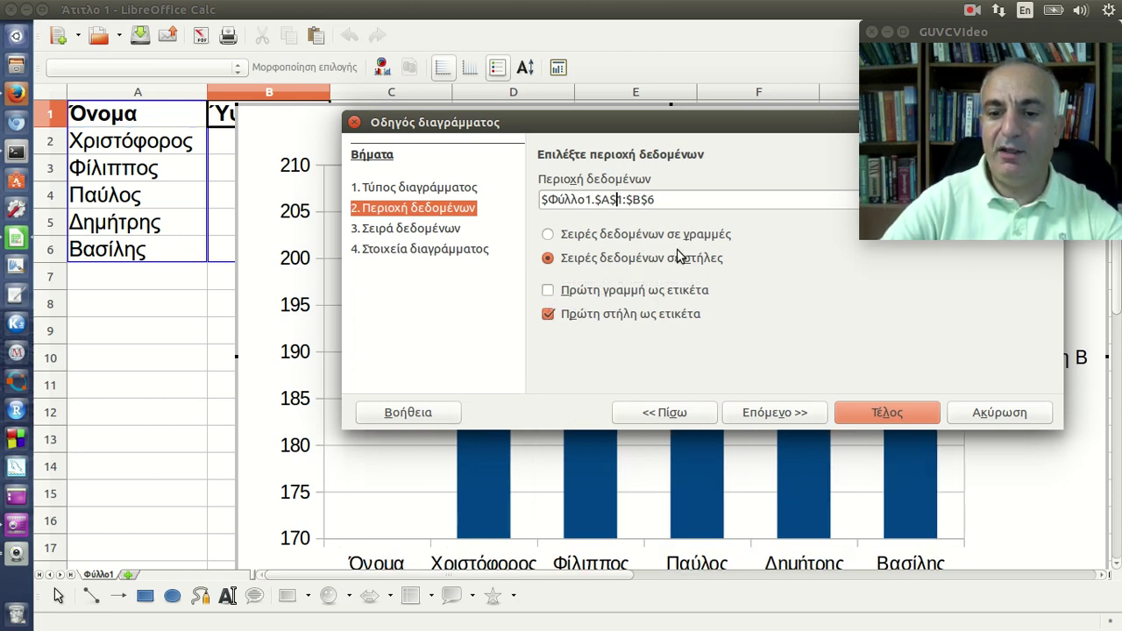
{"action": "key", "text": "Delete"}
{"action": "type", "text": "2"}
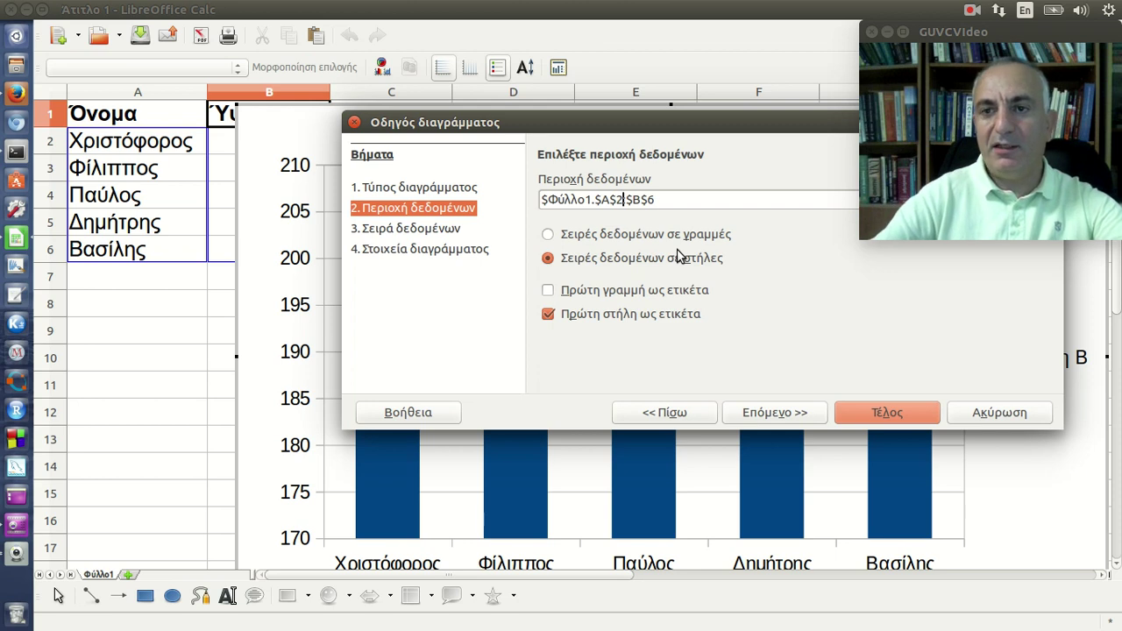
{"action": "key", "text": "BackSpace"}
{"action": "type", "text": "1"}
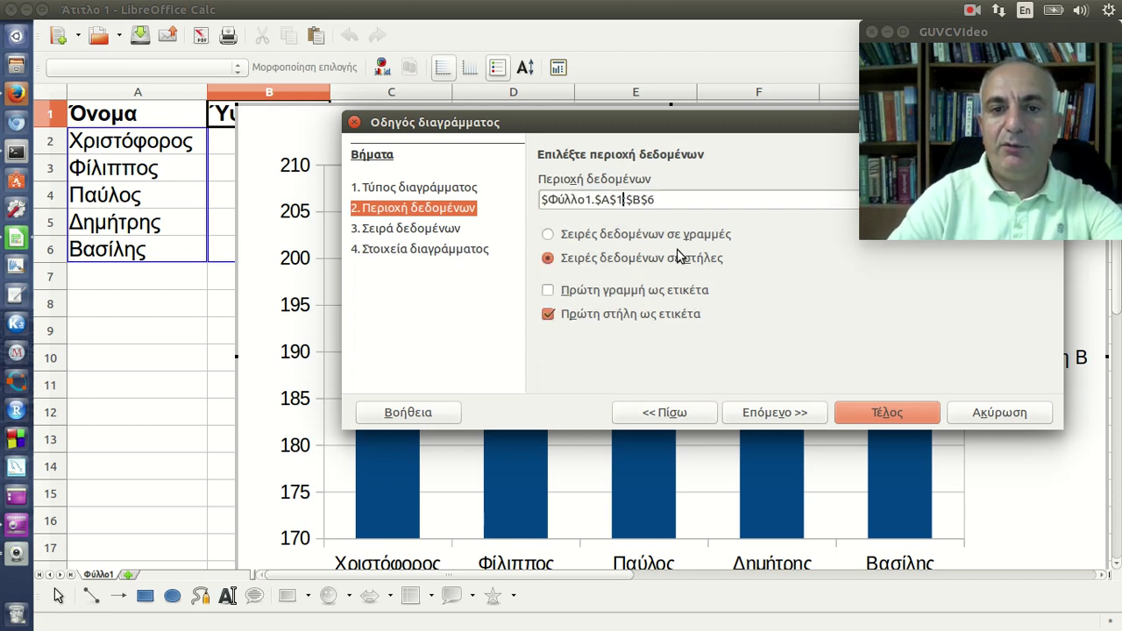
{"action": "left_click", "coordinate": [660, 290]}
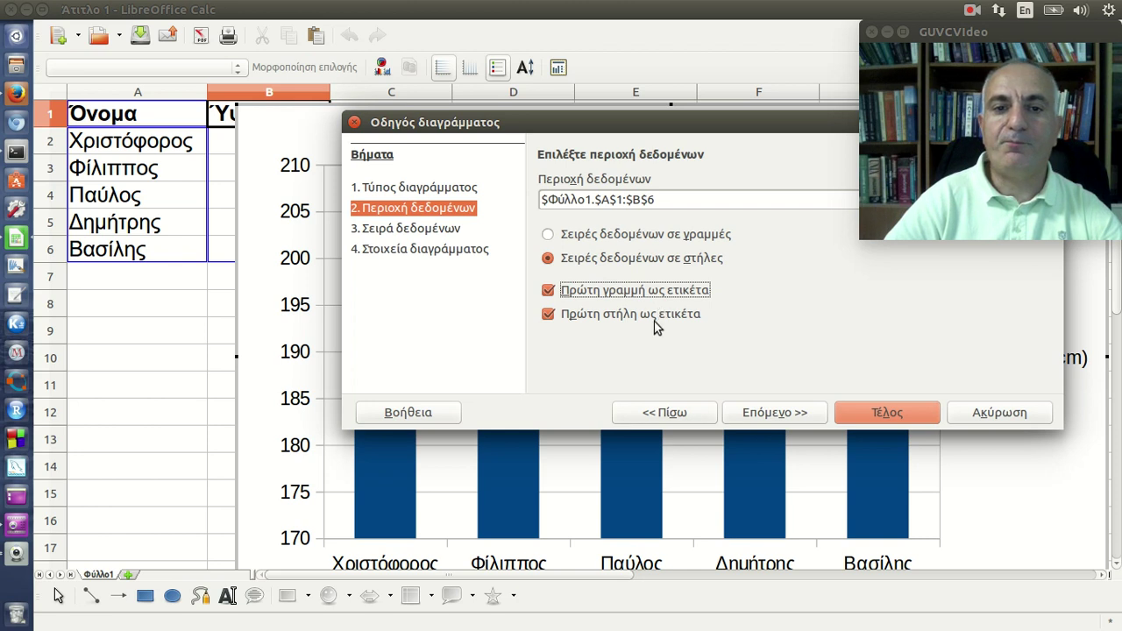
{"action": "left_click", "coordinate": [549, 315]}
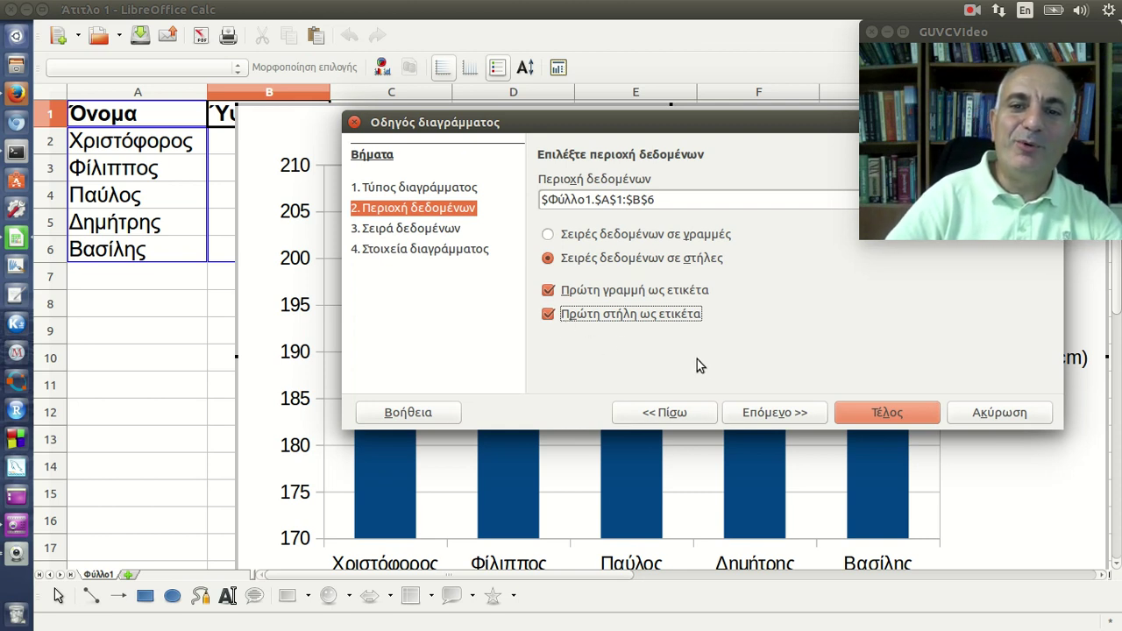
Advance to the Data Series step showing Ύψος (cm) with categories $Φύλλο1.$A$2:$A$6.
{"action": "left_click", "coordinate": [803, 418]}
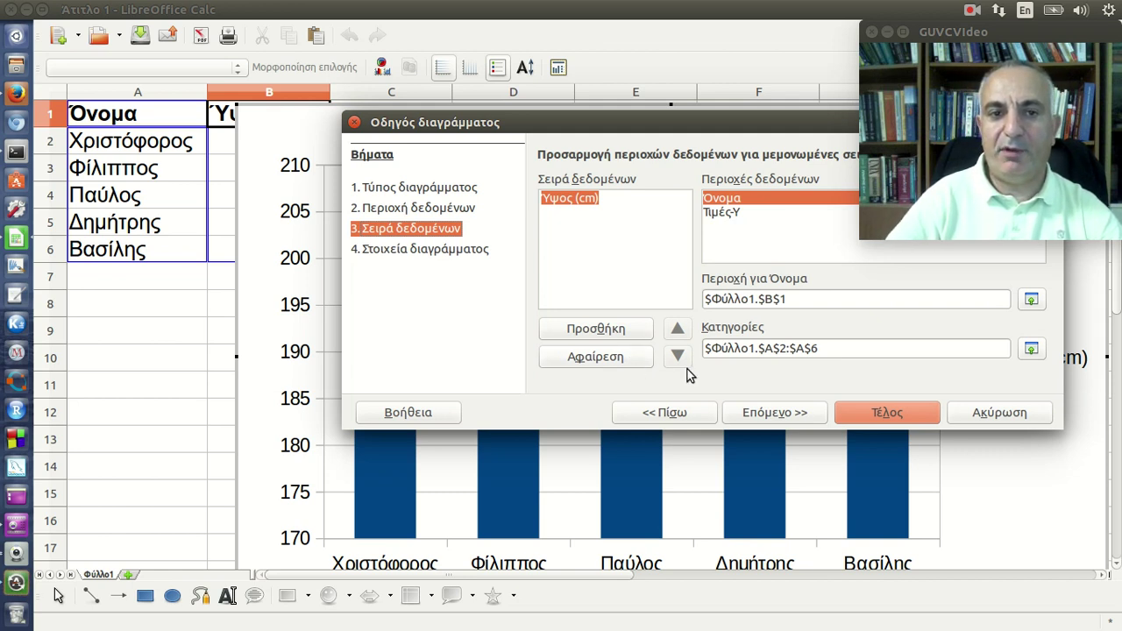
On the Chart Elements step, title the X axis 'Παίκτης'.
{"action": "left_click", "coordinate": [759, 424]}
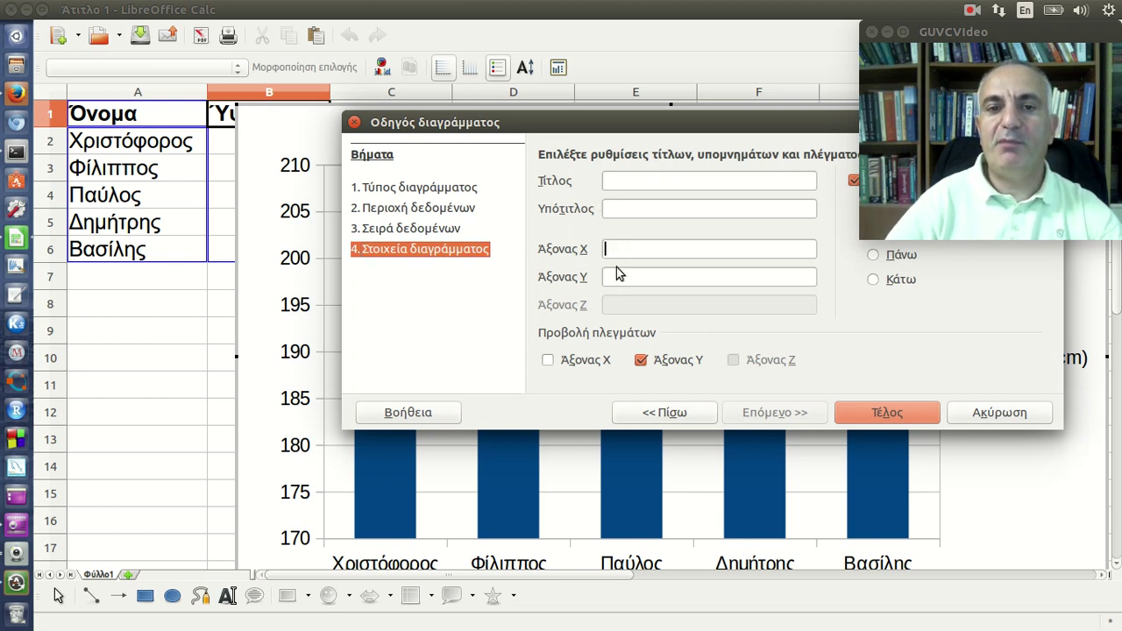
{"action": "type", "text": "P"}
{"action": "key", "text": "BackSpace"}
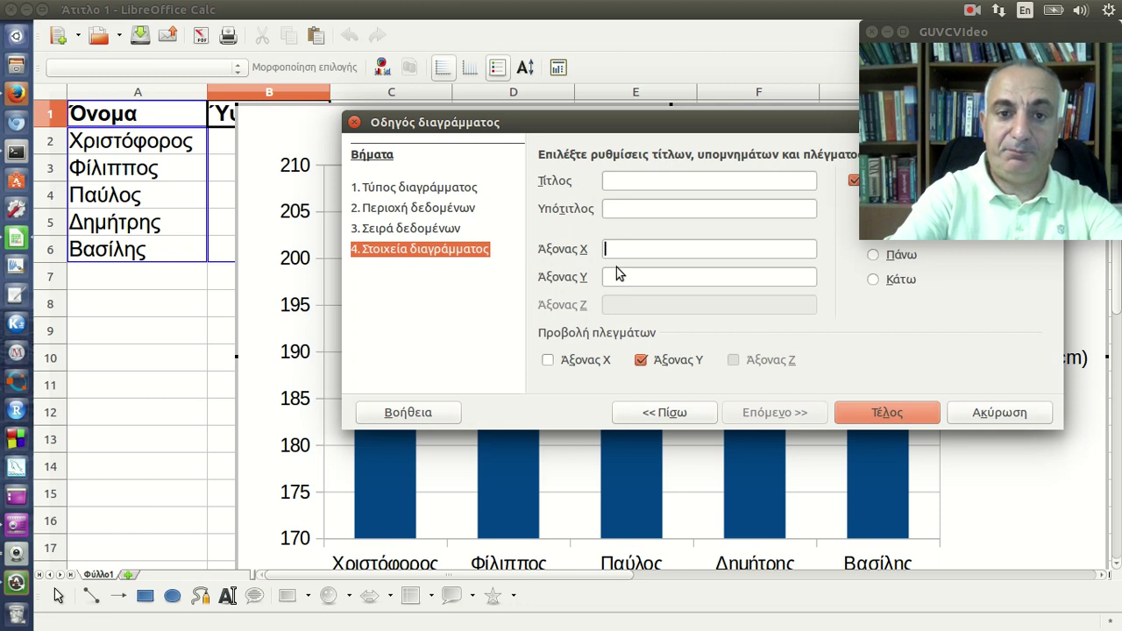
{"action": "key", "text": "alt+shift"}
{"action": "type", "text": "Α"}
{"action": "key", "text": "BackSpace"}
{"action": "type", "text": "Παίκ"}
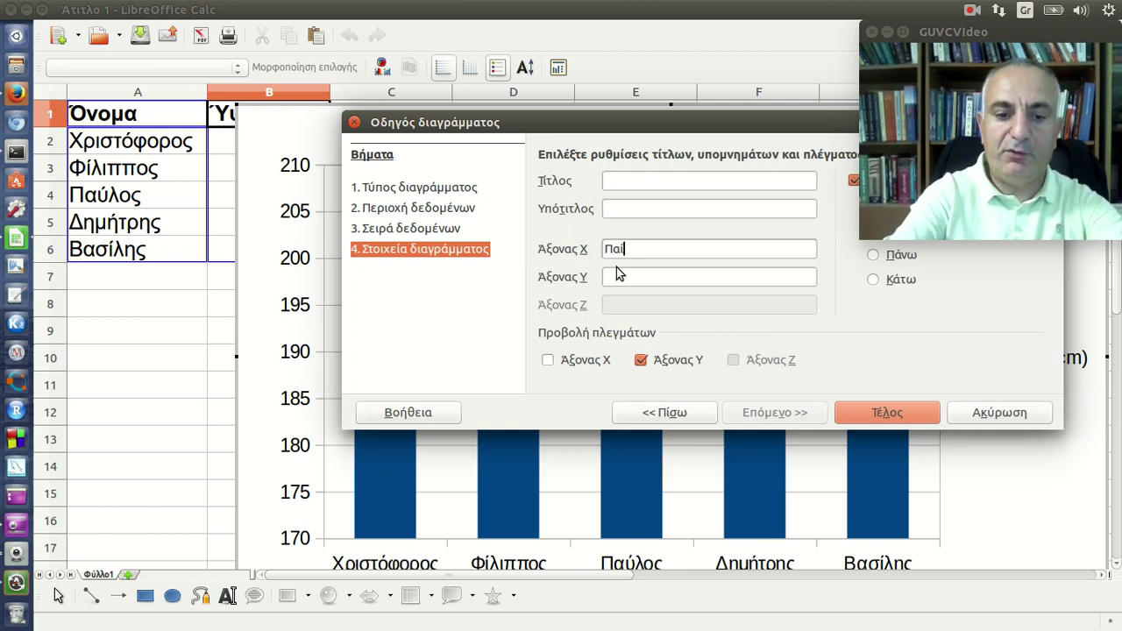
{"action": "type", "text": "της"}
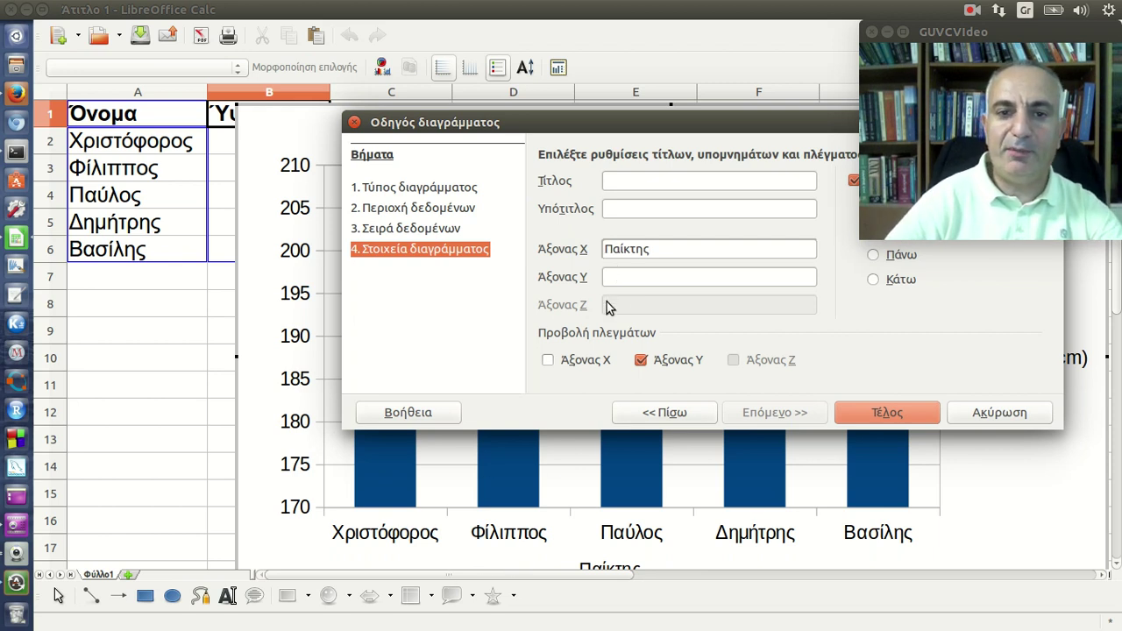
Title the Y axis 'Ύψος (cm)'.
{"action": "left_click", "coordinate": [628, 278]}
{"action": "type", "text": "Ύψος "}
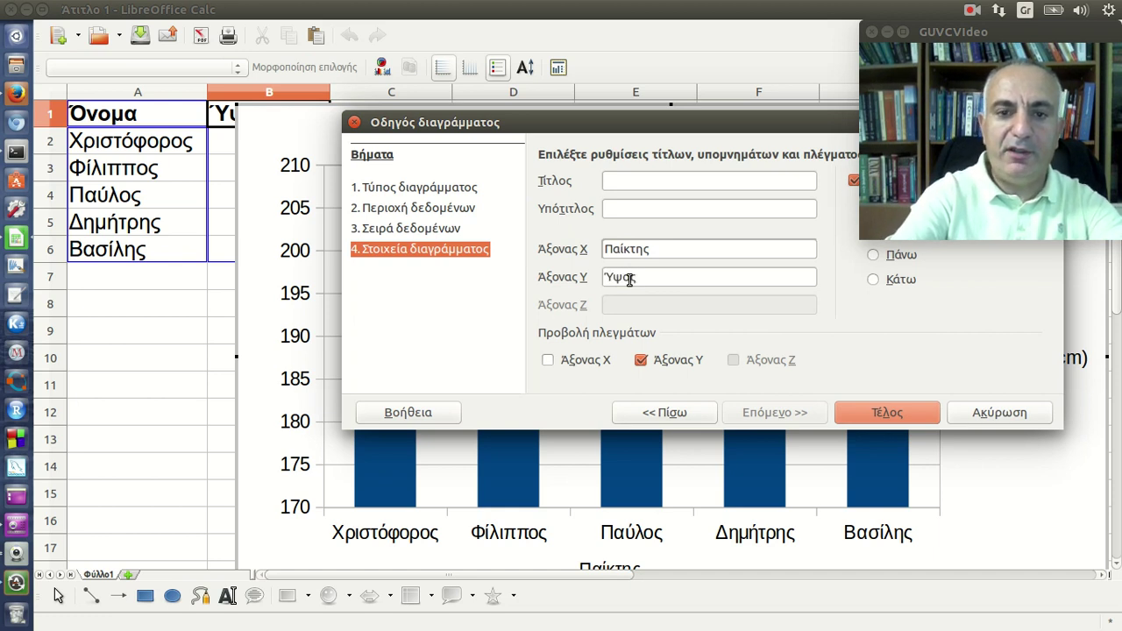
{"action": "type", "text": "("}
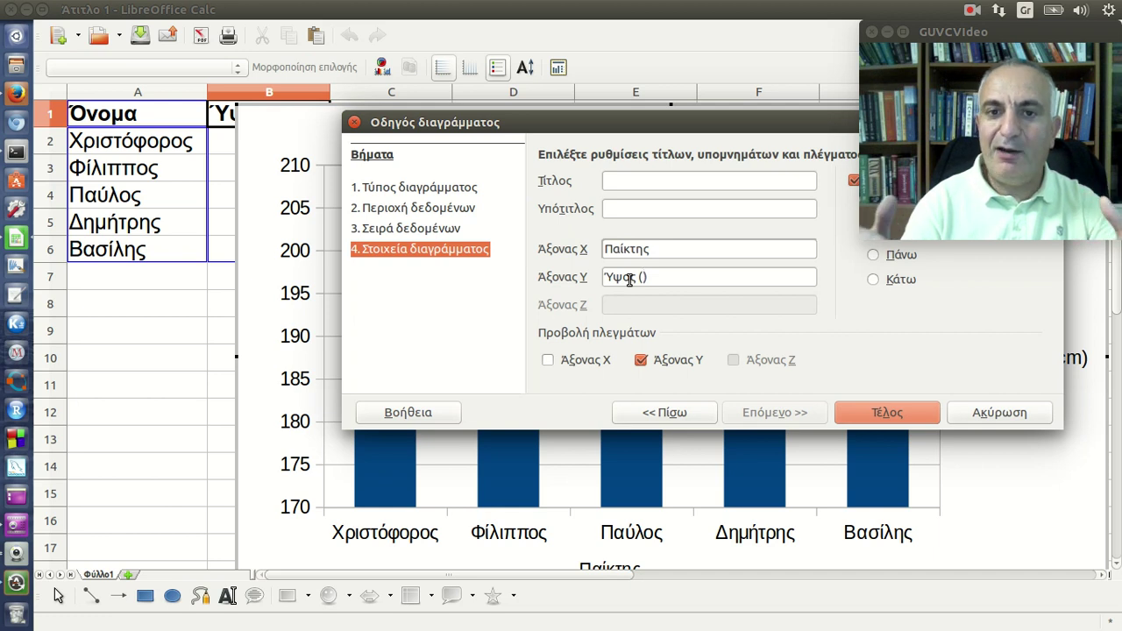
{"action": "type", "text": ")"}
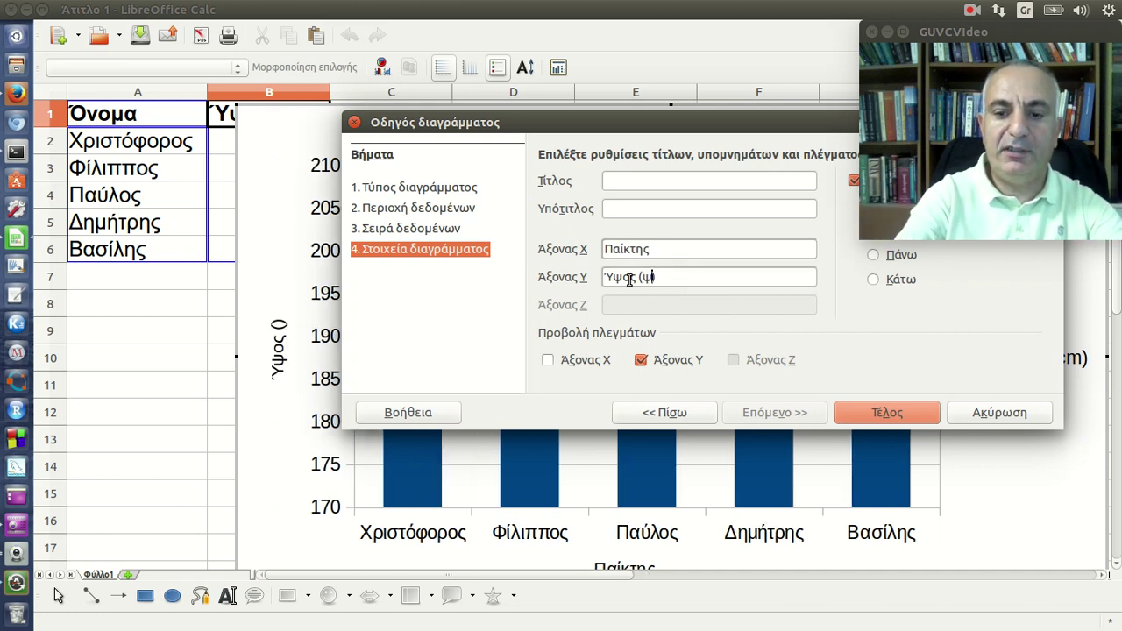
{"action": "key", "text": "alt+shift"}
{"action": "type", "text": "cm"}
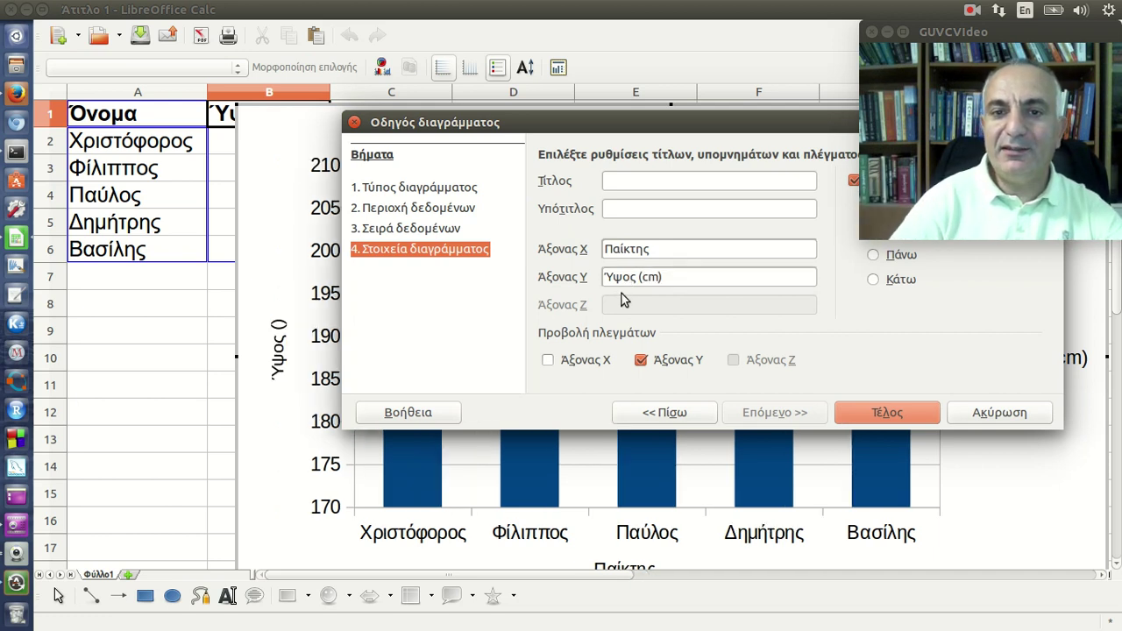
{"action": "type", "text": ")"}
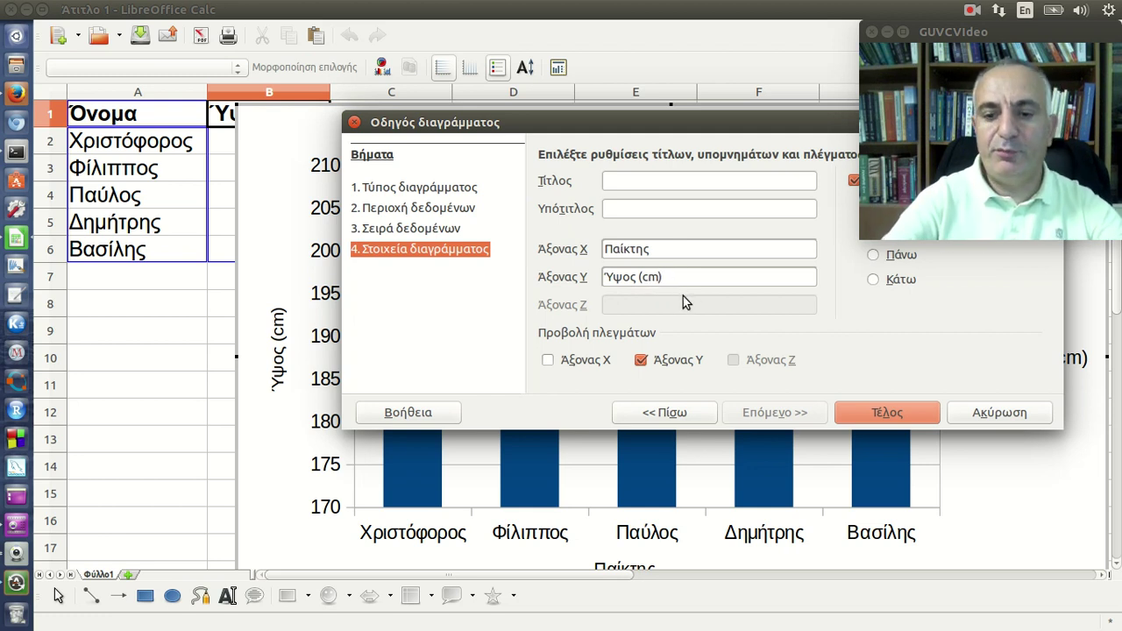
{"action": "key", "text": "BackSpace"}
{"action": "key", "text": "BackSpace"}
{"action": "key", "text": "BackSpace"}
{"action": "key", "text": "alt+shift"}
{"action": "type", "text": "εκ."}
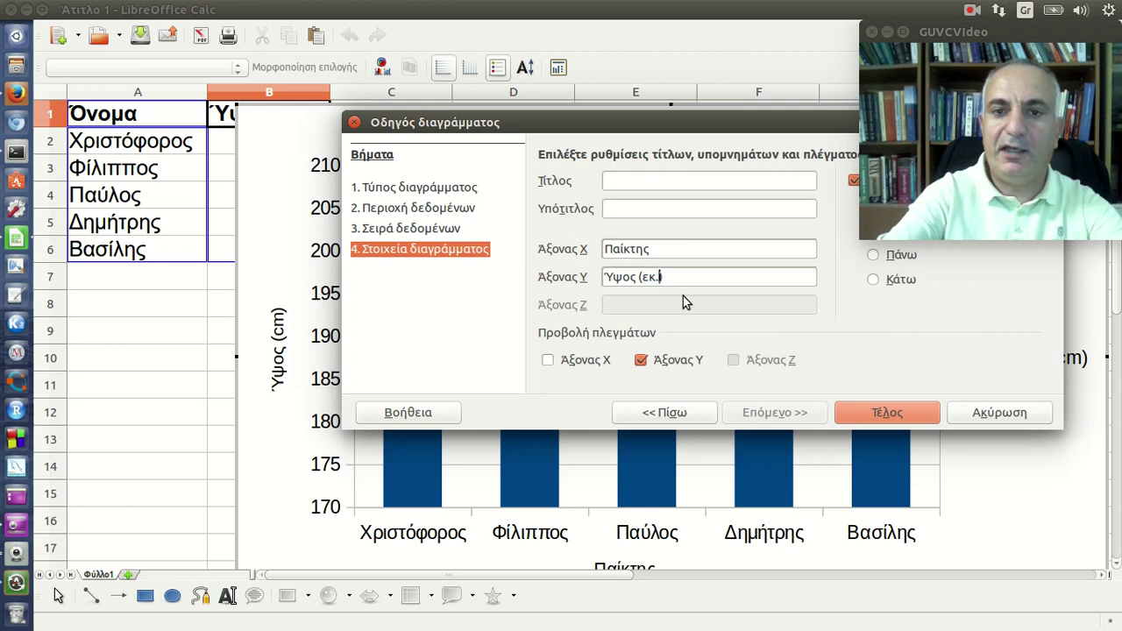
{"action": "type", "text": ")"}
{"action": "key", "text": "BackSpace"}
{"action": "key", "text": "BackSpace"}
{"action": "key", "text": "BackSpace"}
{"action": "key", "text": "alt+shift"}
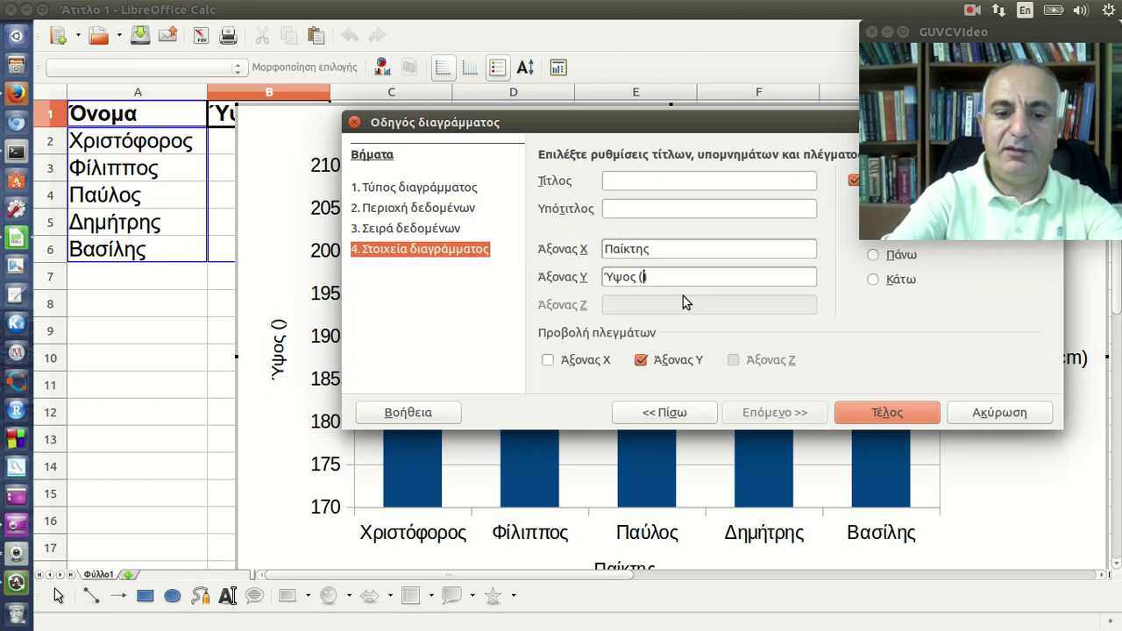
{"action": "type", "text": "cm)"}
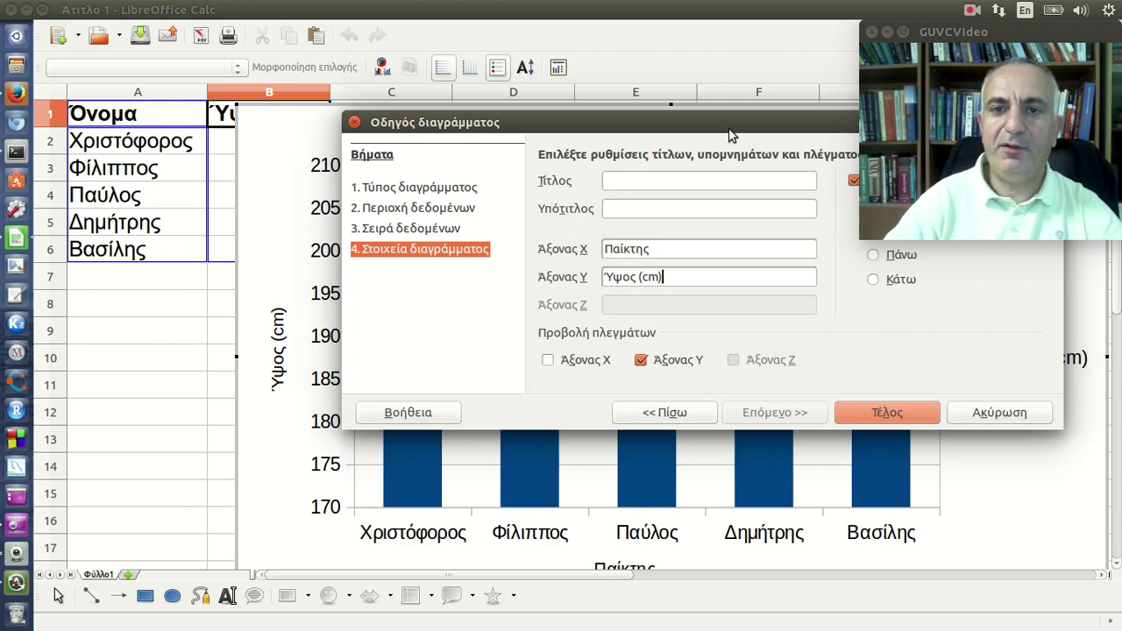
Hide the legend, keep the Y-axis grid lines on, and finish the chart.
{"action": "left_click_drag", "start_coordinate": [727, 122], "coordinate": [619, 141]}
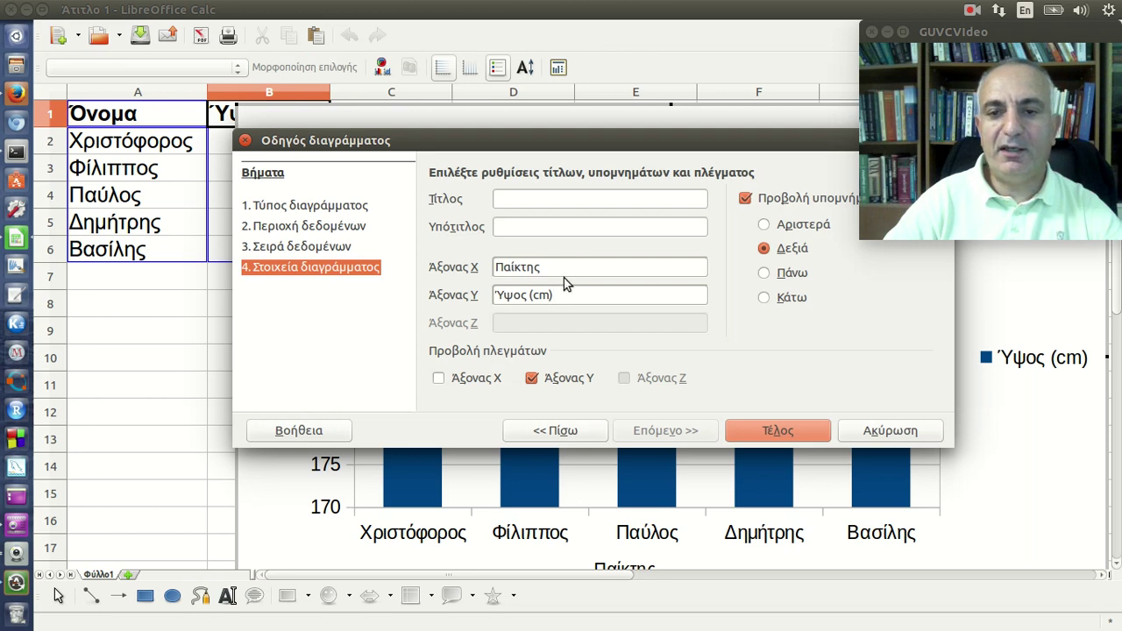
{"action": "left_click", "coordinate": [745, 199]}
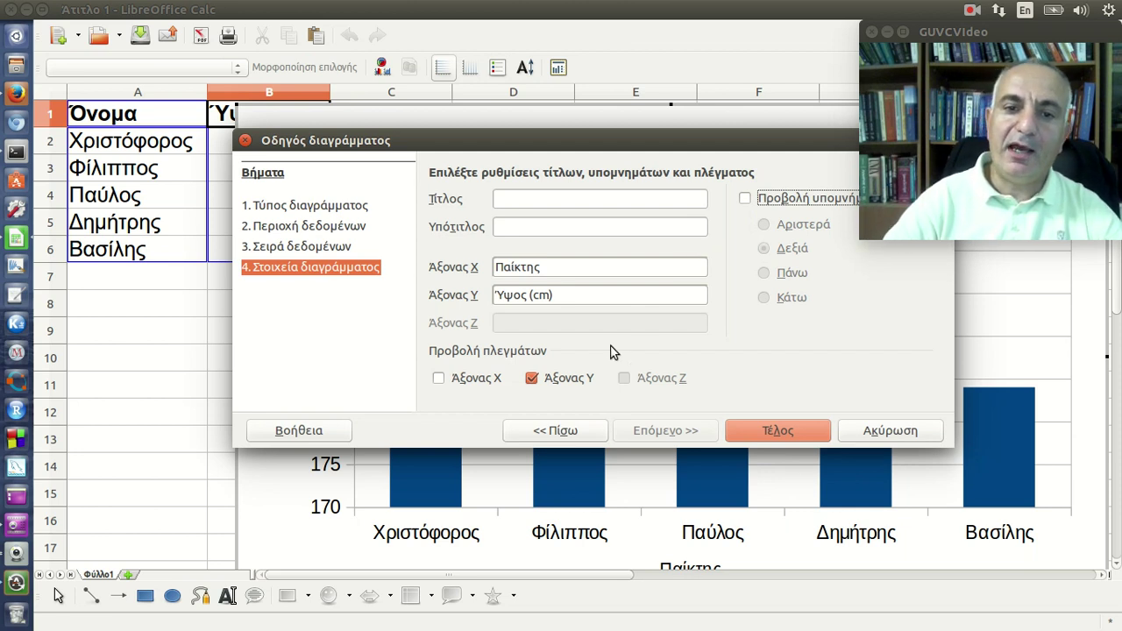
{"action": "left_click", "coordinate": [569, 386]}
{"action": "left_click", "coordinate": [570, 386]}
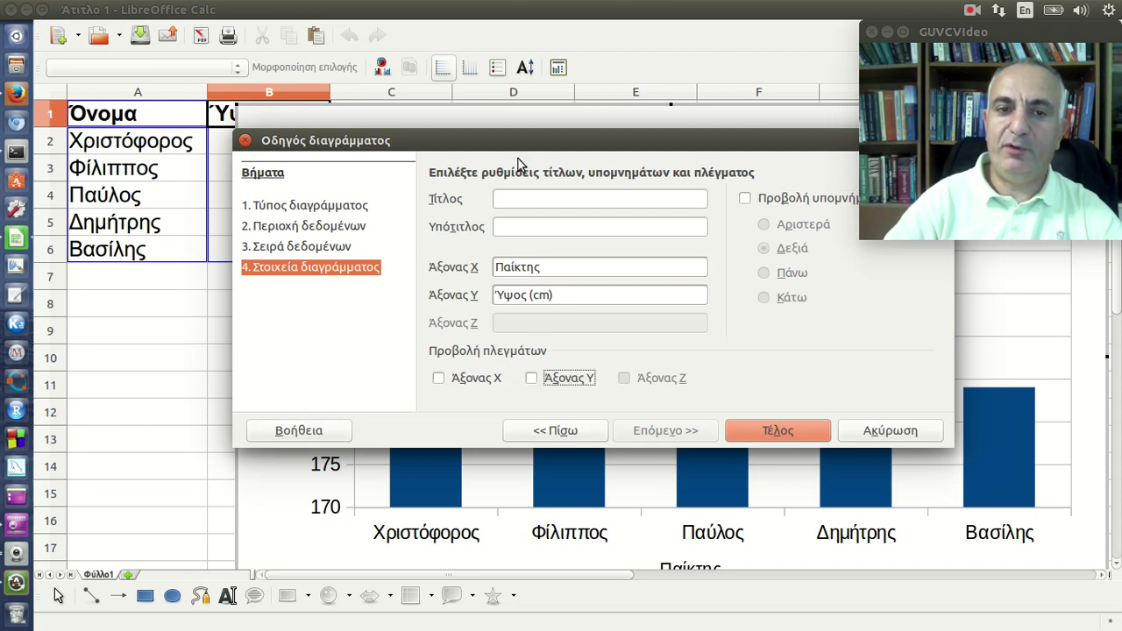
{"action": "left_click_drag", "start_coordinate": [516, 146], "coordinate": [740, 145]}
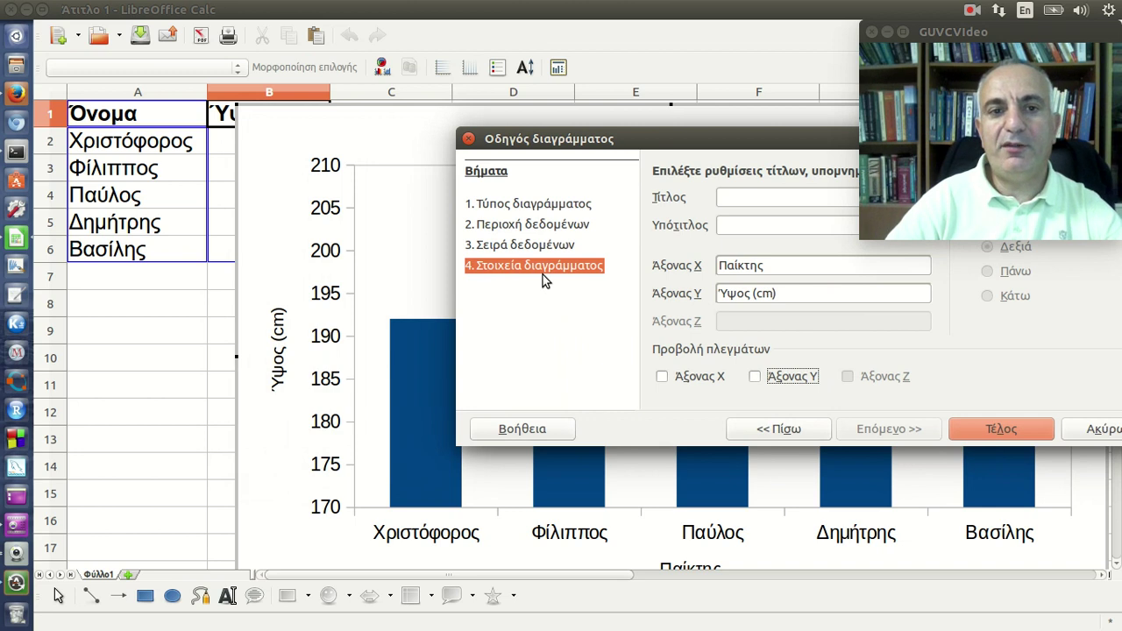
{"action": "left_click", "coordinate": [766, 385]}
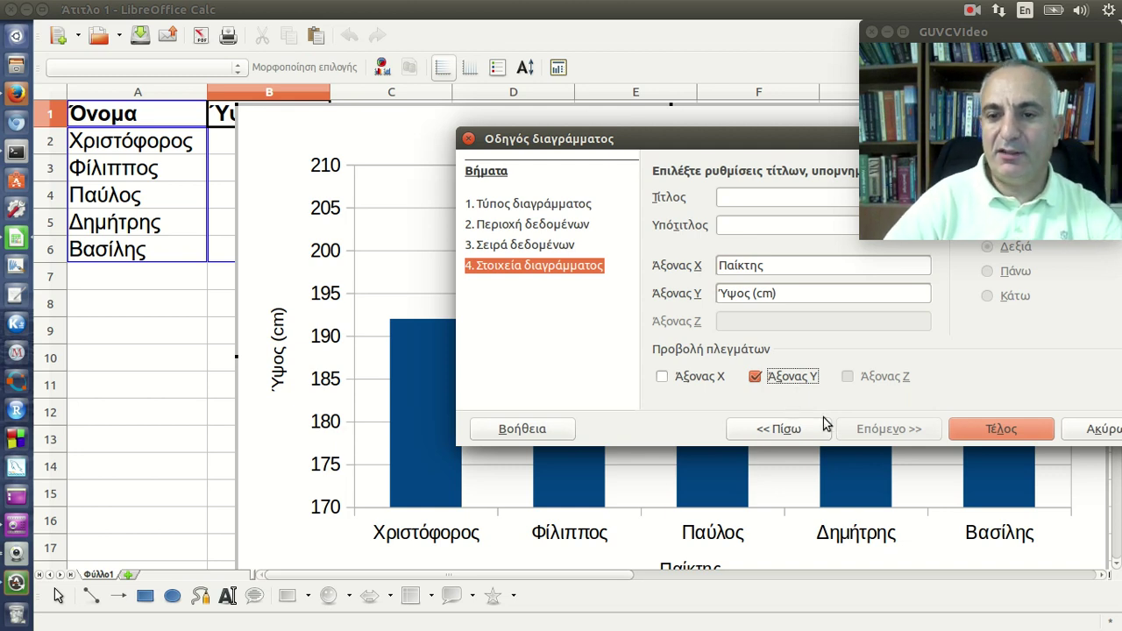
{"action": "left_click", "coordinate": [977, 433]}
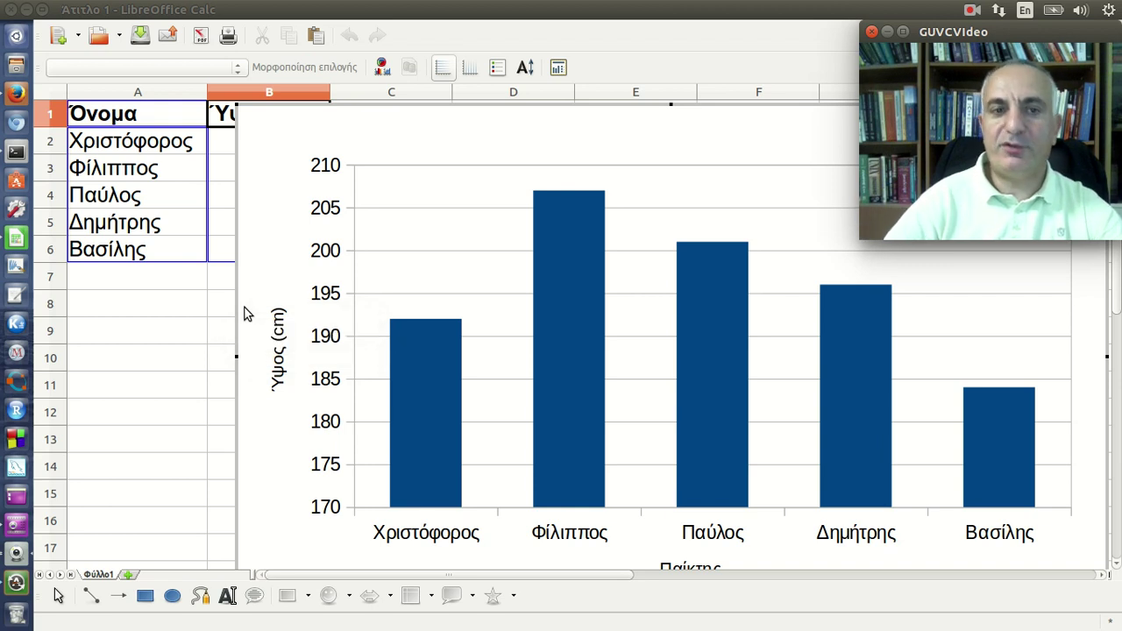
In the height axis Format Axis dialog, replace the automatic minimum 170 with a manual 0.
{"action": "left_click", "coordinate": [355, 227]}
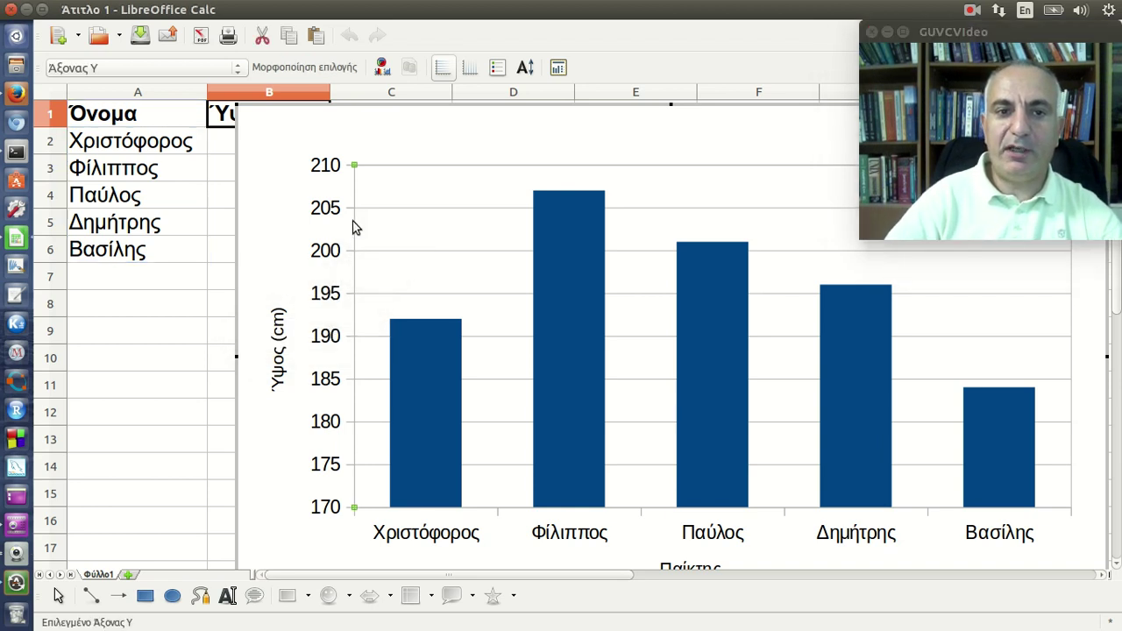
{"action": "double_click", "coordinate": [355, 227]}
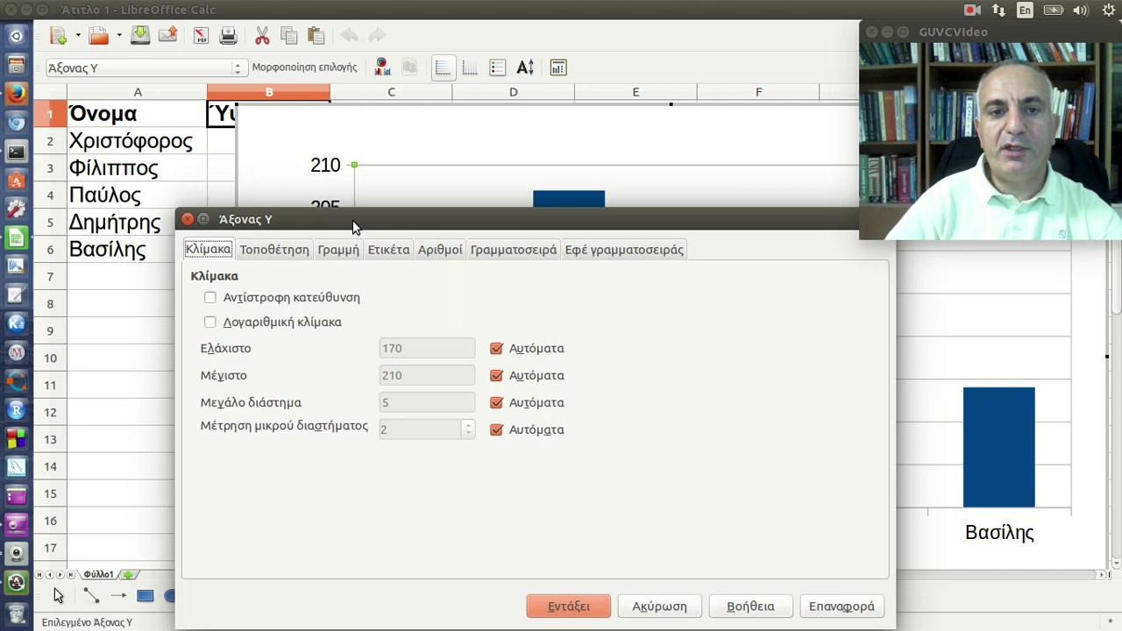
{"action": "left_click_drag", "start_coordinate": [355, 226], "coordinate": [338, 166]}
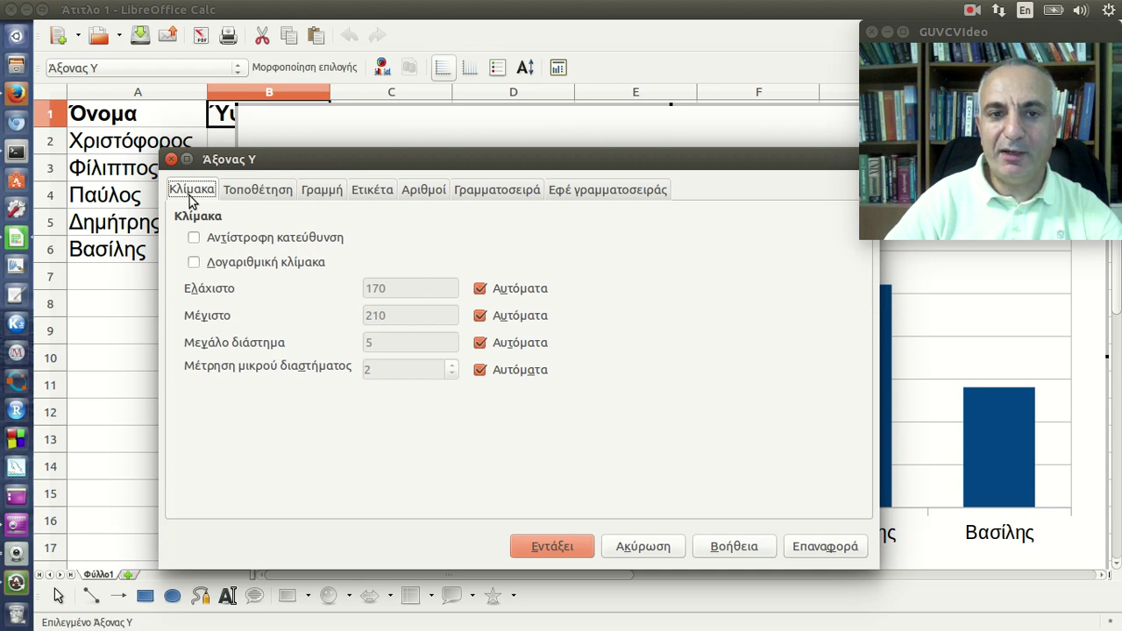
{"action": "left_click", "coordinate": [265, 197]}
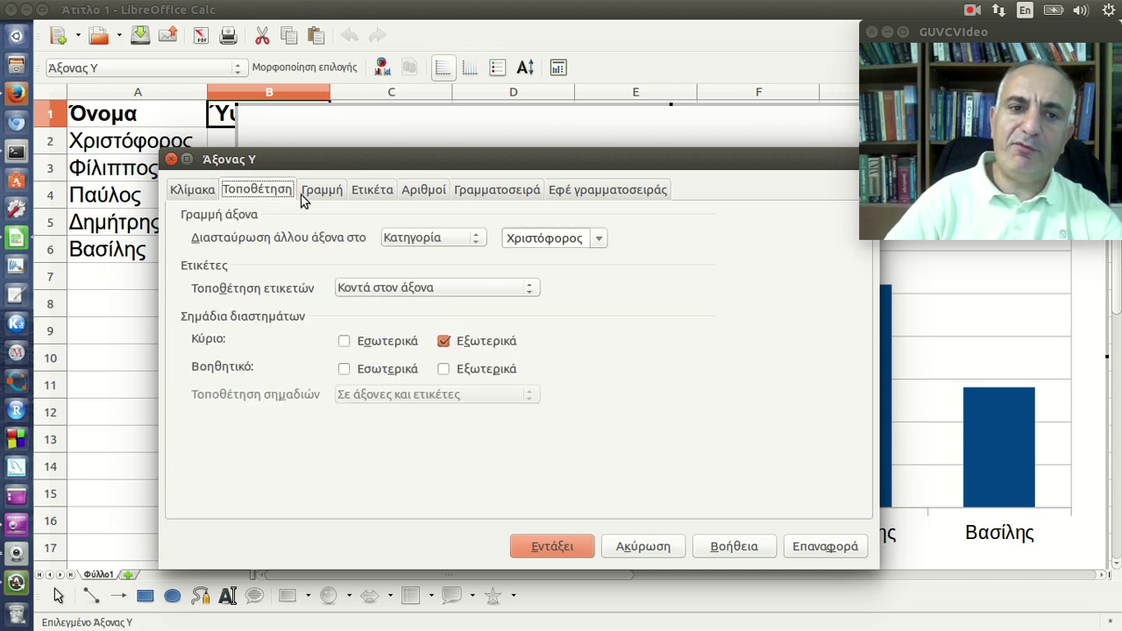
{"action": "left_click", "coordinate": [322, 195]}
{"action": "left_click", "coordinate": [381, 195]}
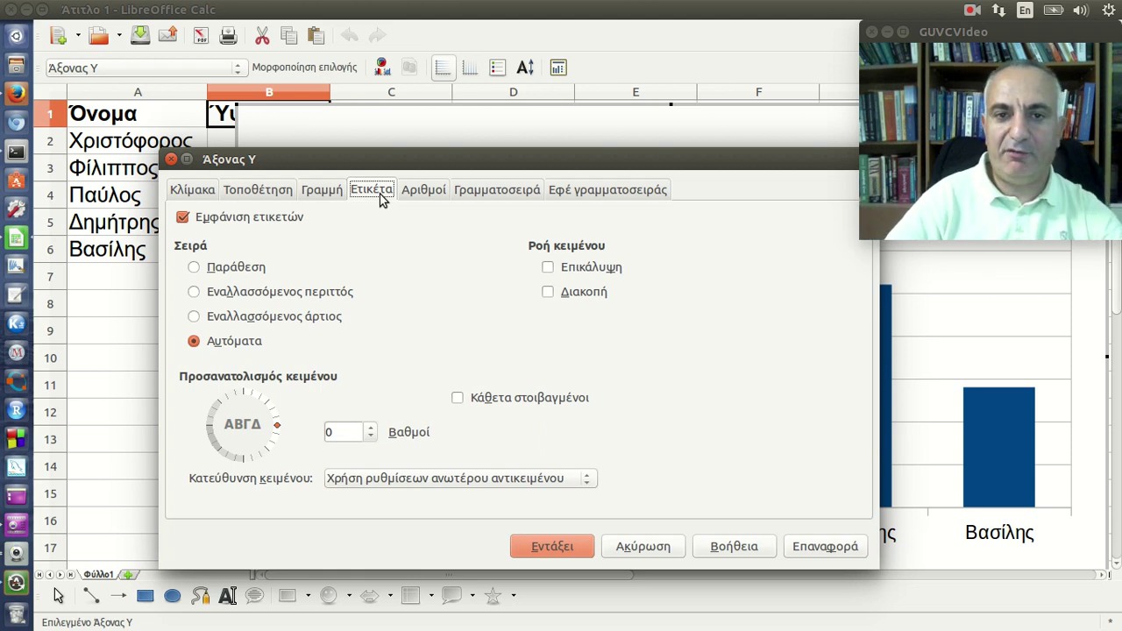
{"action": "left_click", "coordinate": [204, 193]}
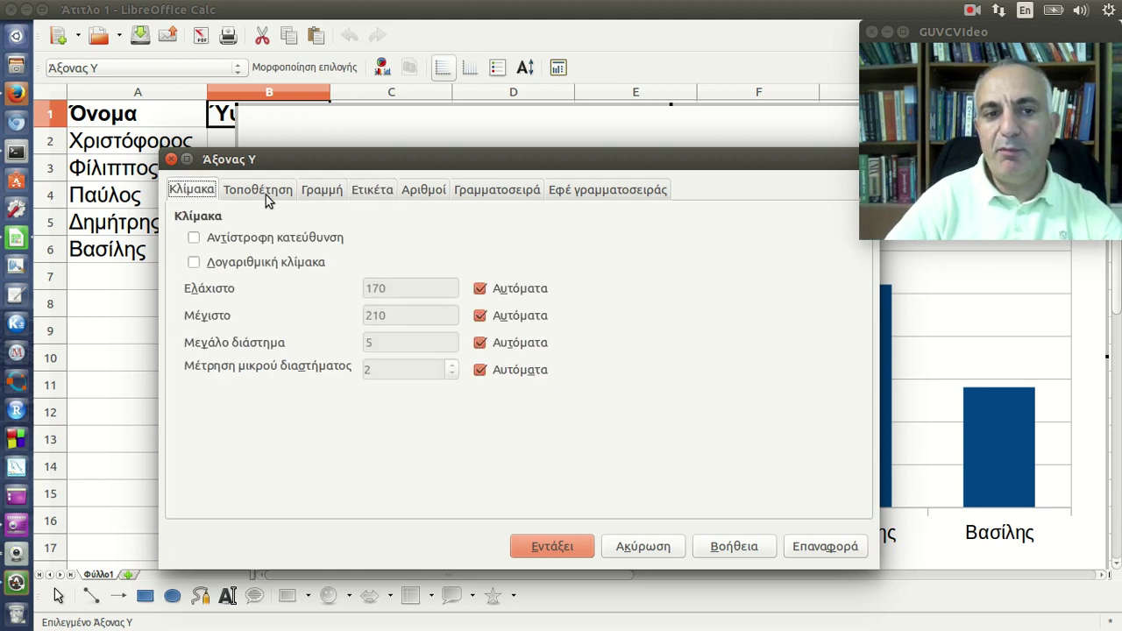
{"action": "left_click", "coordinate": [481, 292]}
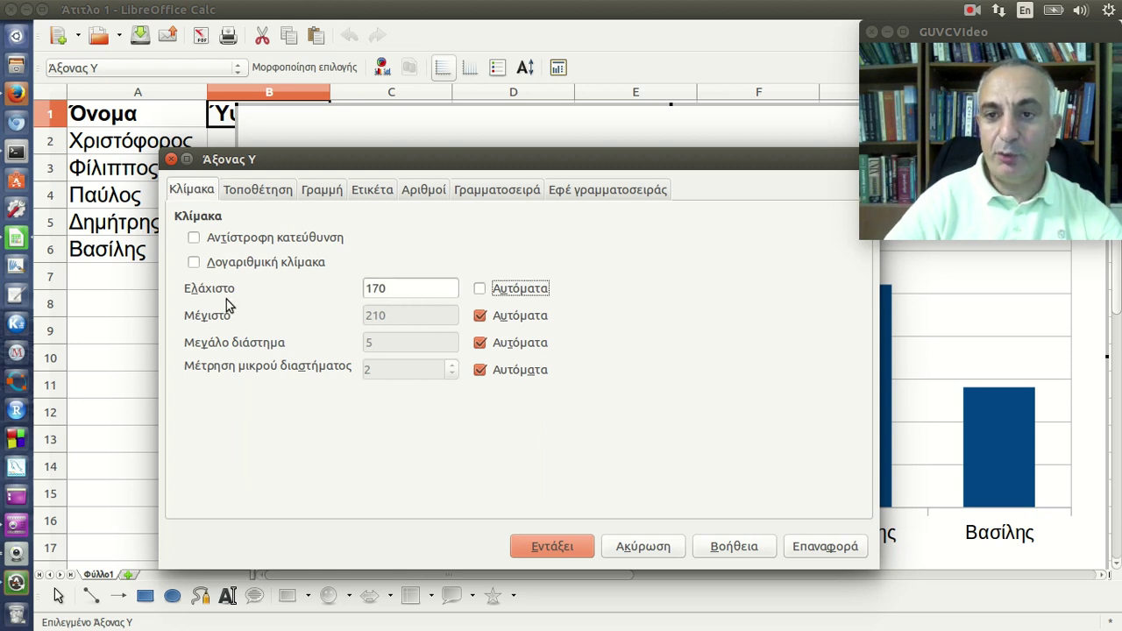
{"action": "left_click_drag", "start_coordinate": [393, 290], "coordinate": [367, 289]}
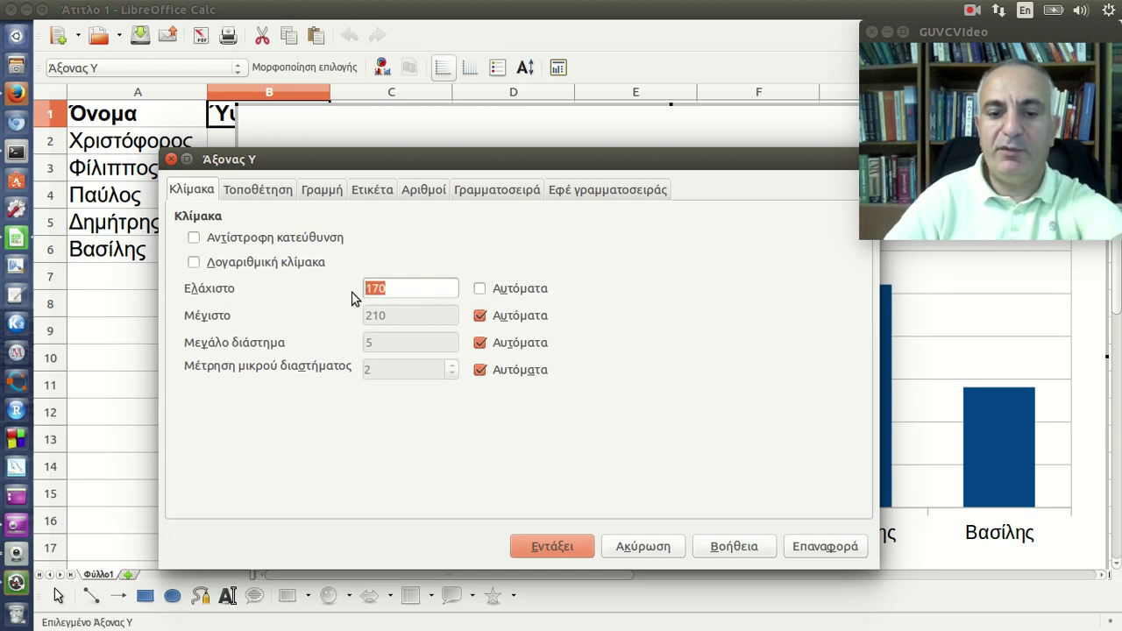
{"action": "type", "text": "0"}
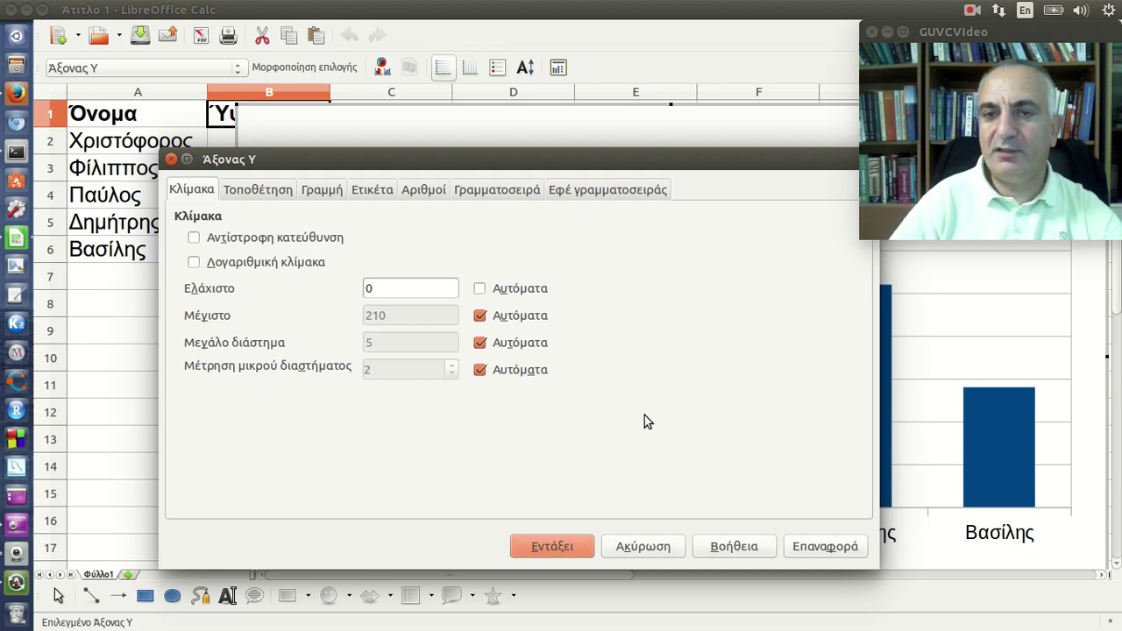
Apply the 0 minimum, then change the height axis maximum from automatic 250 to 220.
{"action": "left_click", "coordinate": [577, 538]}
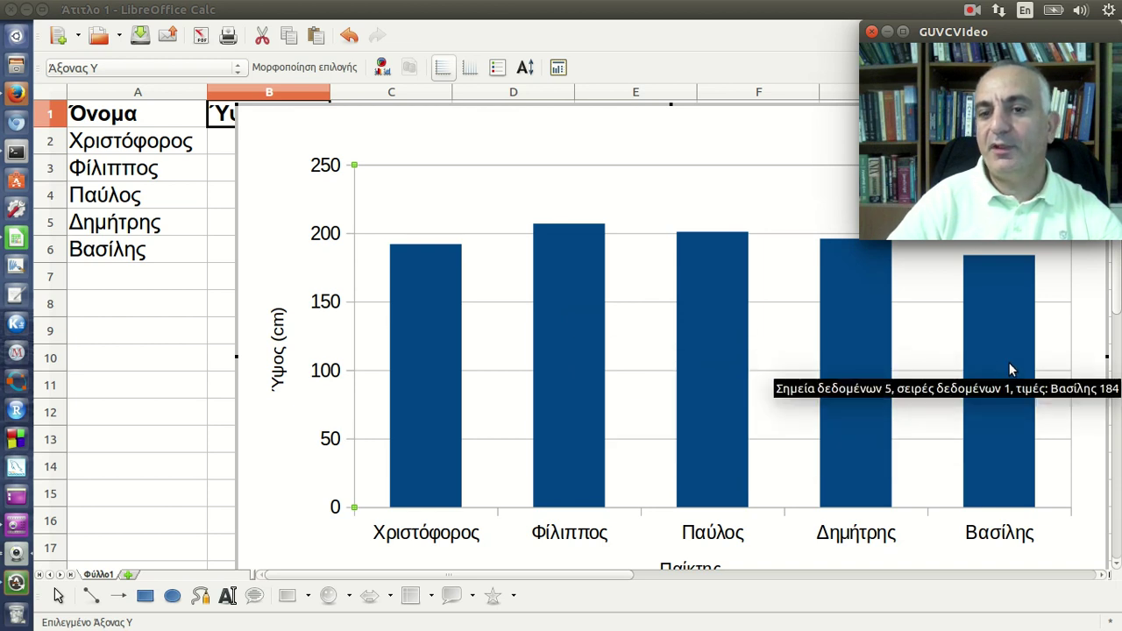
{"action": "double_click", "coordinate": [354, 213]}
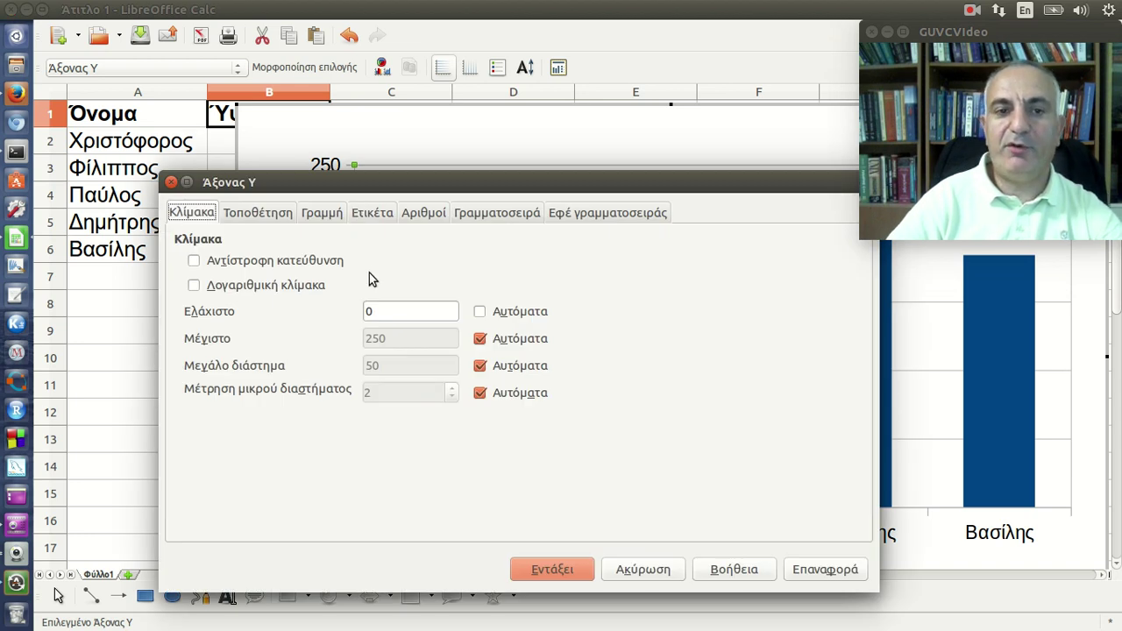
{"action": "left_click", "coordinate": [480, 339]}
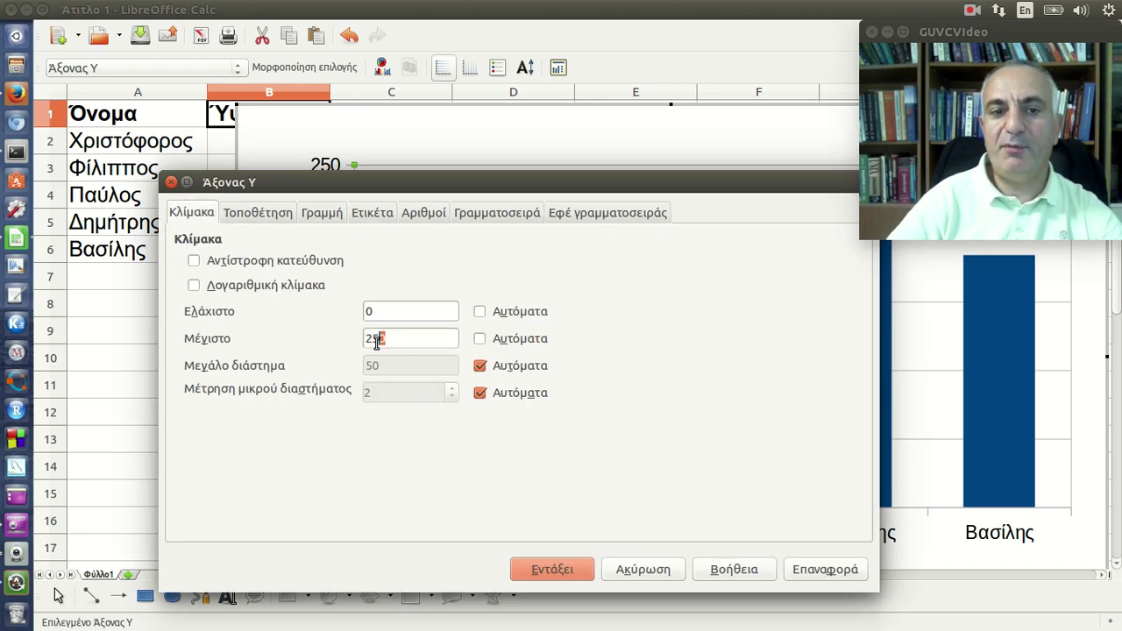
{"action": "left_click_drag", "start_coordinate": [378, 339], "coordinate": [346, 344]}
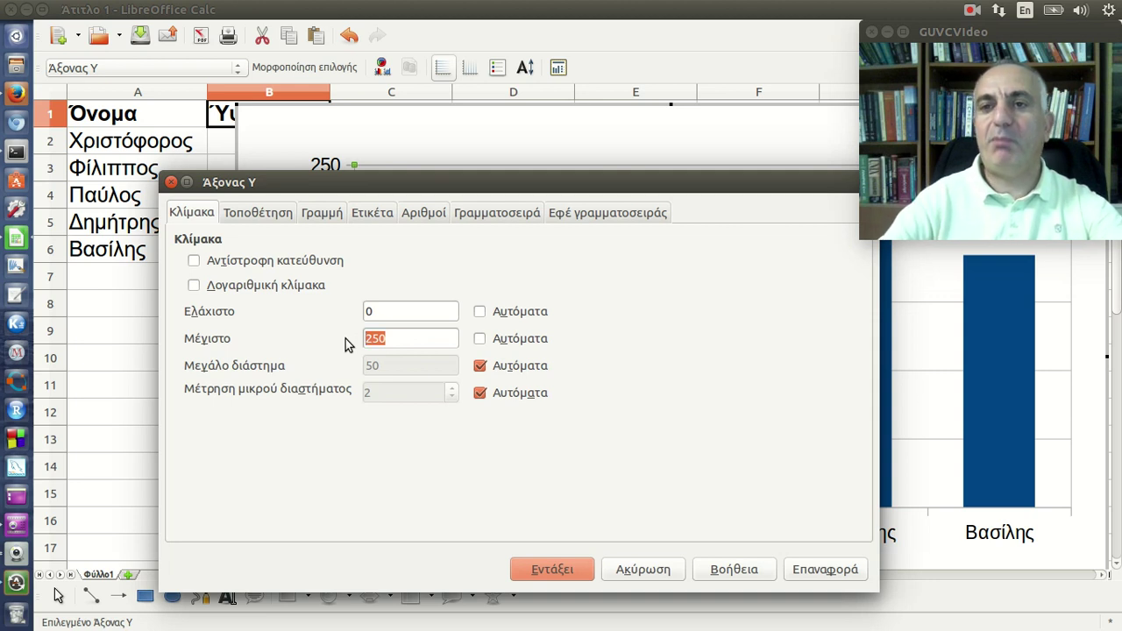
{"action": "type", "text": "220"}
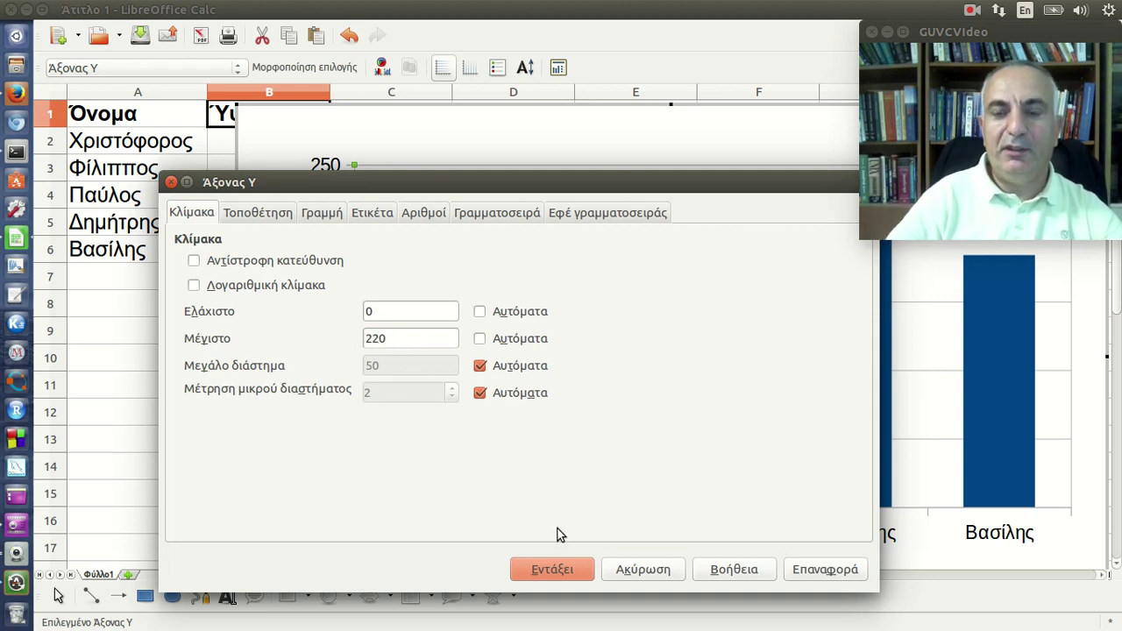
Apply the 0–220 height axis scale, then bring up formatting for the Ύψος (cm) title.
{"action": "left_click", "coordinate": [571, 575]}
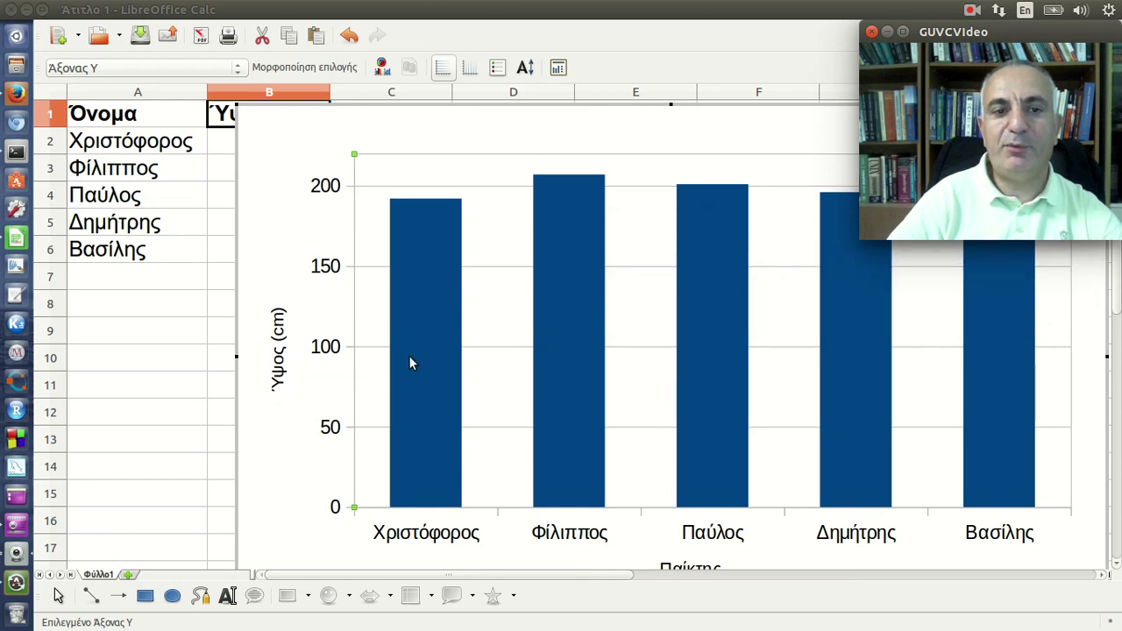
{"action": "left_click", "coordinate": [284, 375]}
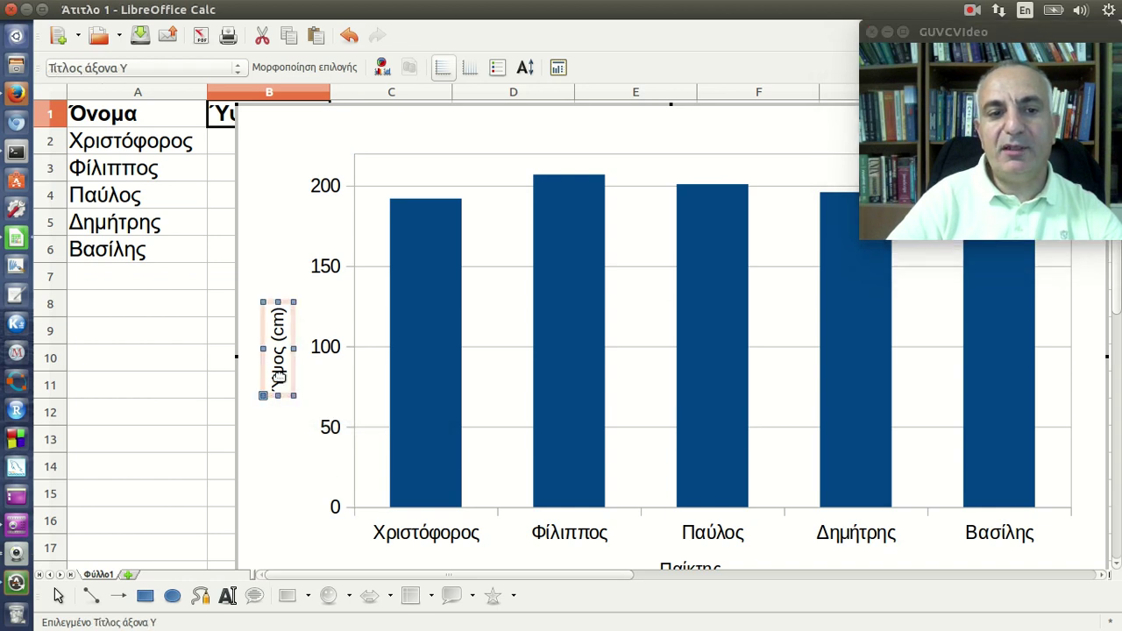
{"action": "left_click", "coordinate": [321, 67]}
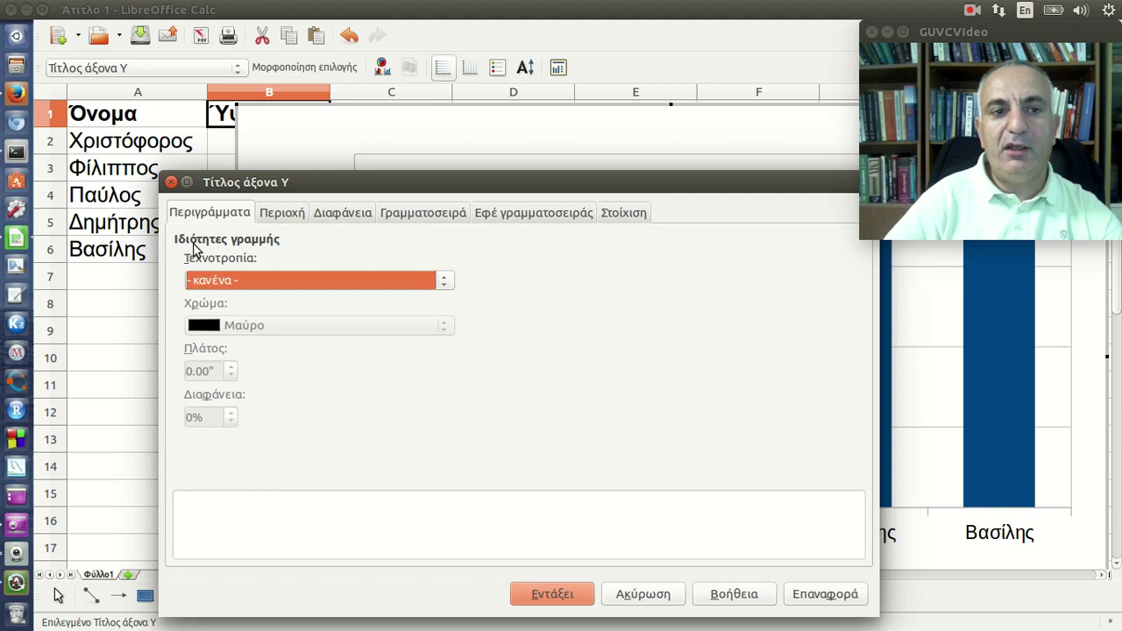
Set the Ύψος (cm) axis title font to Bold, size 11.
{"action": "left_click", "coordinate": [416, 219]}
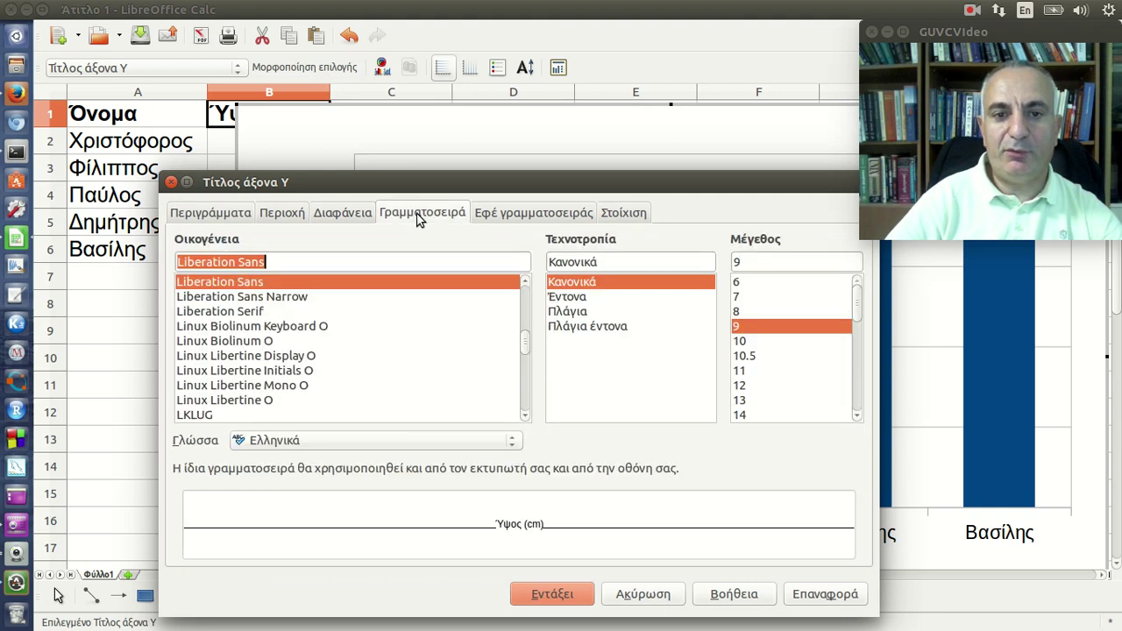
{"action": "left_click", "coordinate": [585, 300]}
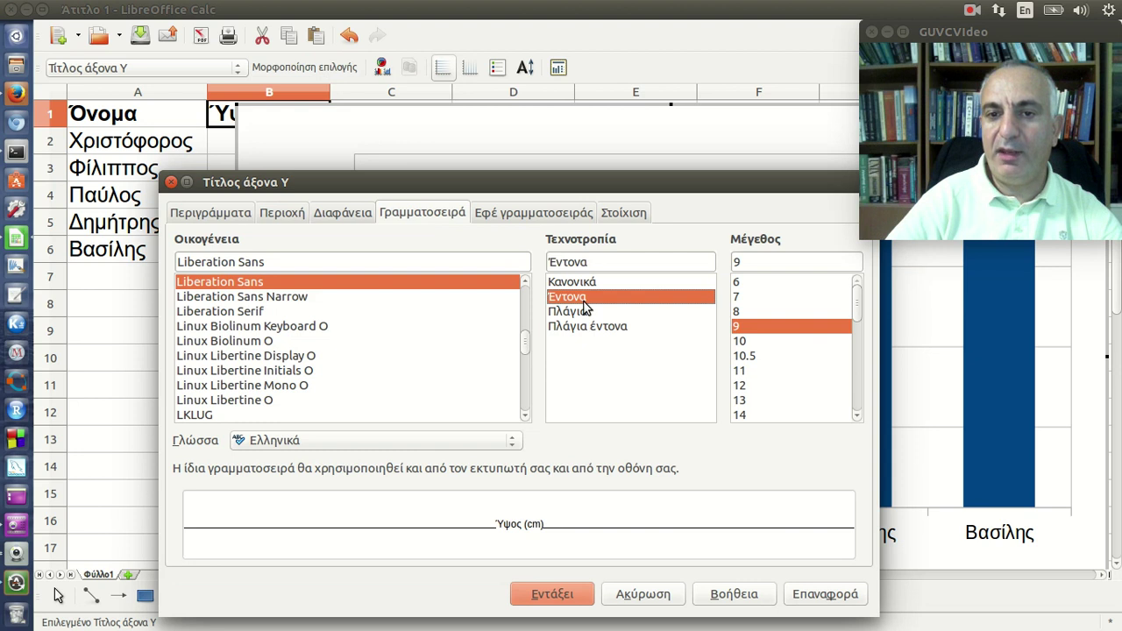
{"action": "left_click", "coordinate": [756, 372]}
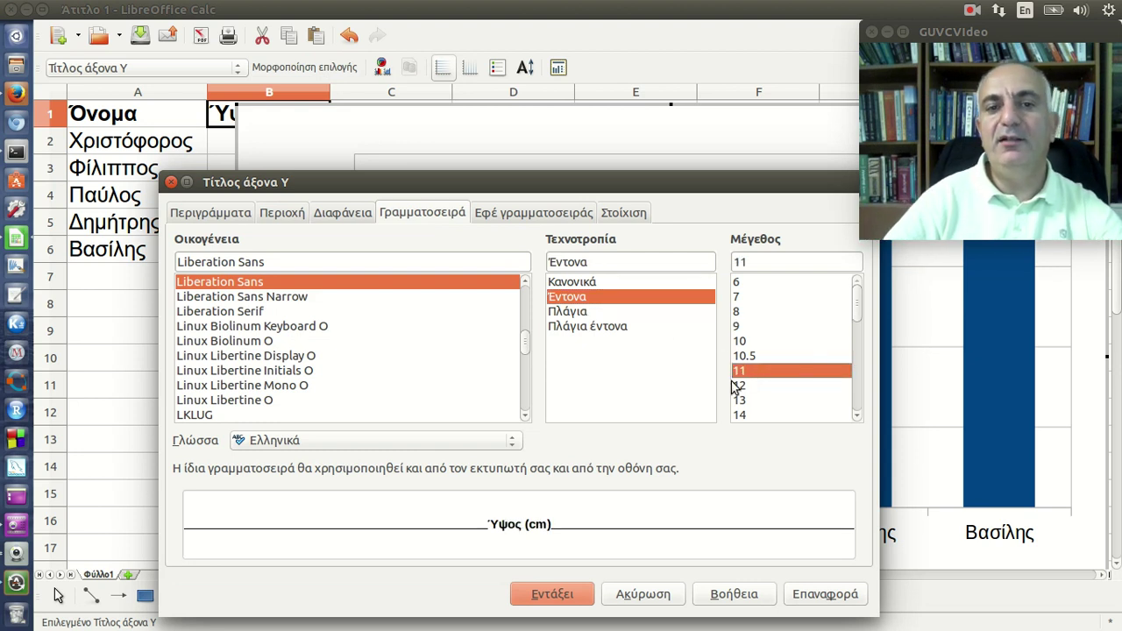
{"action": "left_click", "coordinate": [581, 596]}
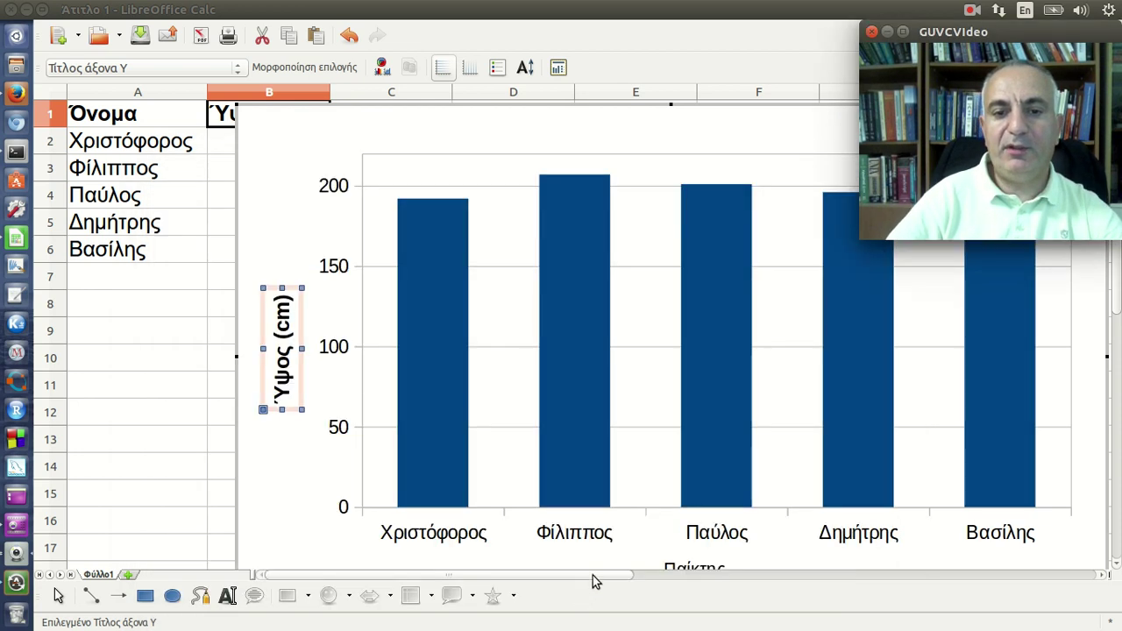
{"action": "left_click", "coordinate": [675, 568]}
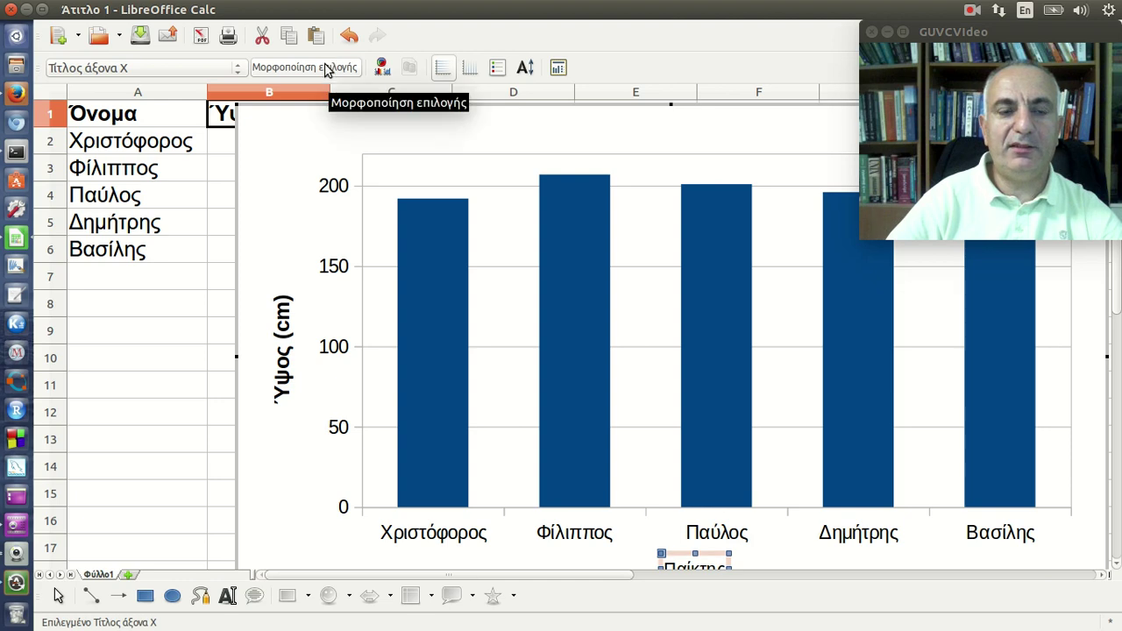
Set the Παίκτης axis title font to Bold, size 11.
{"action": "left_click", "coordinate": [327, 66]}
{"action": "left_click", "coordinate": [568, 296]}
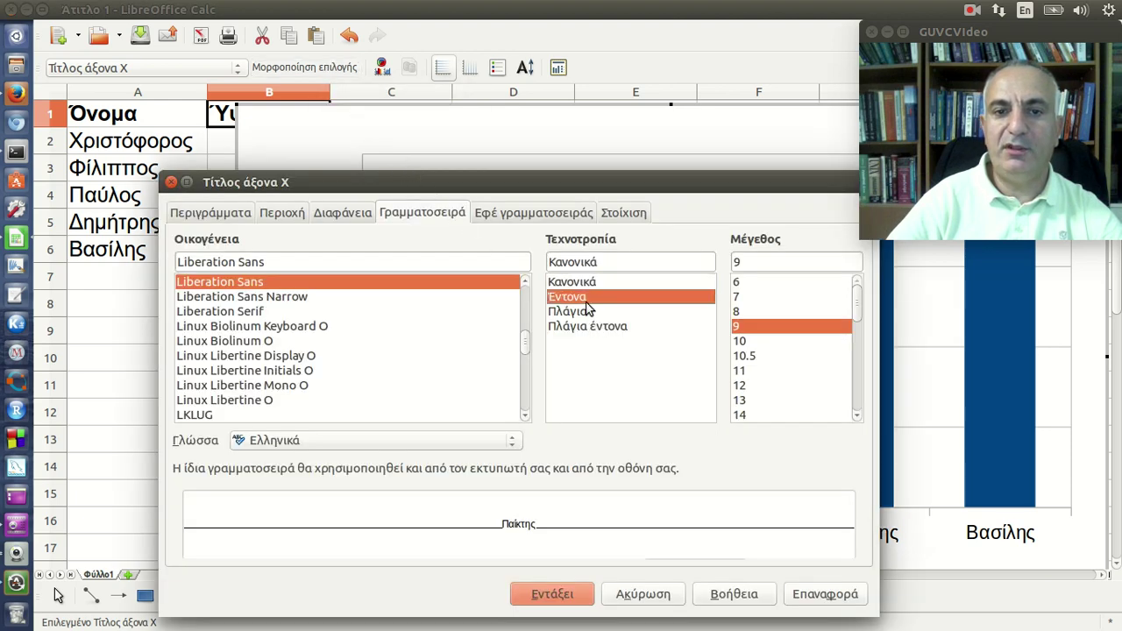
{"action": "left_click", "coordinate": [741, 370]}
{"action": "left_click", "coordinate": [580, 592]}
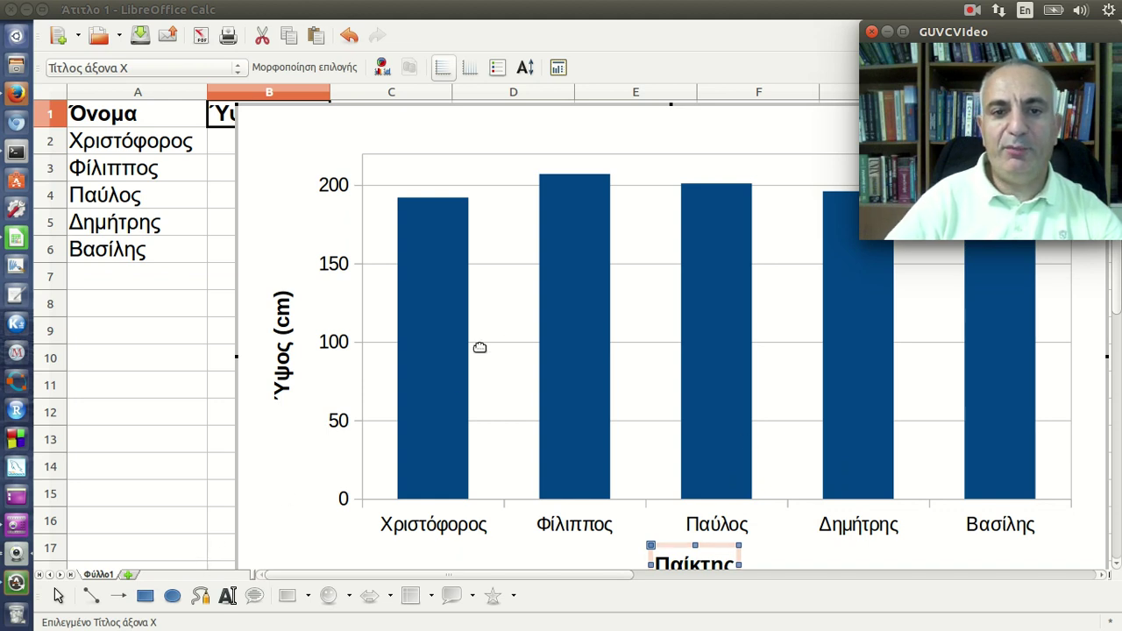
{"action": "left_click", "coordinate": [584, 276]}
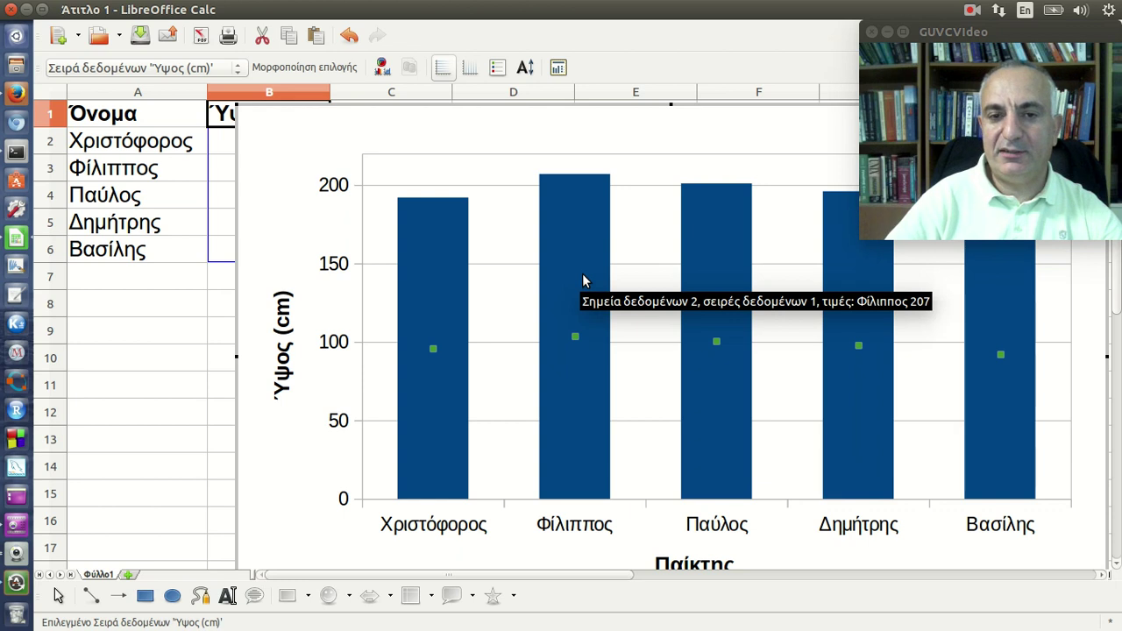
Add value labels (192, 207, 201, 196, 184) above the columns and move the chart down-right.
{"action": "right_click", "coordinate": [584, 281]}
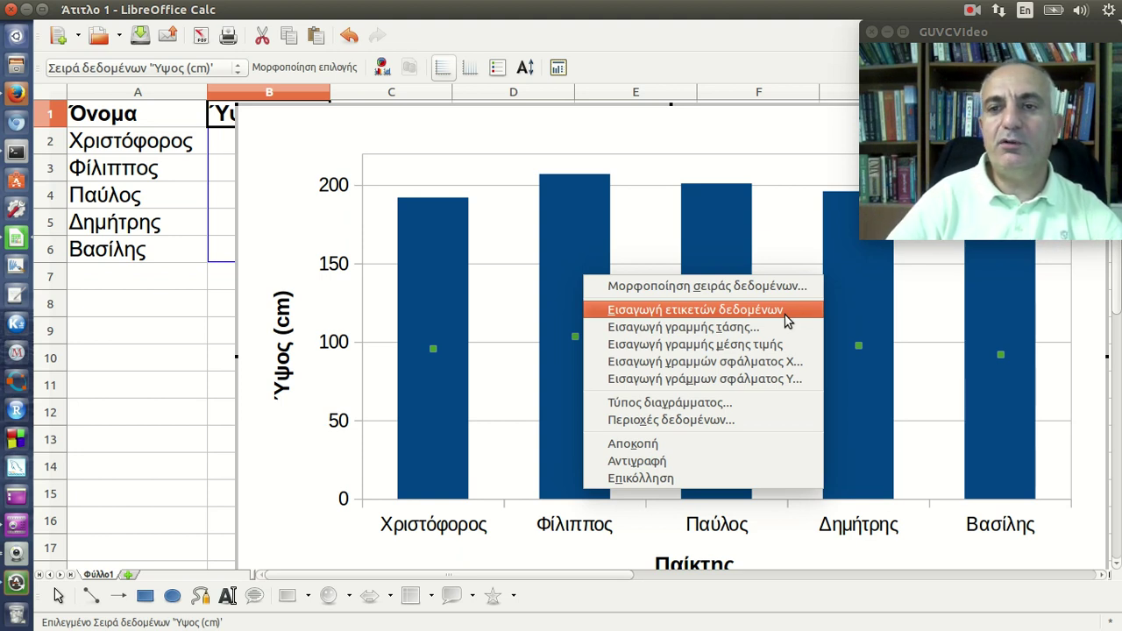
{"action": "left_click", "coordinate": [786, 310]}
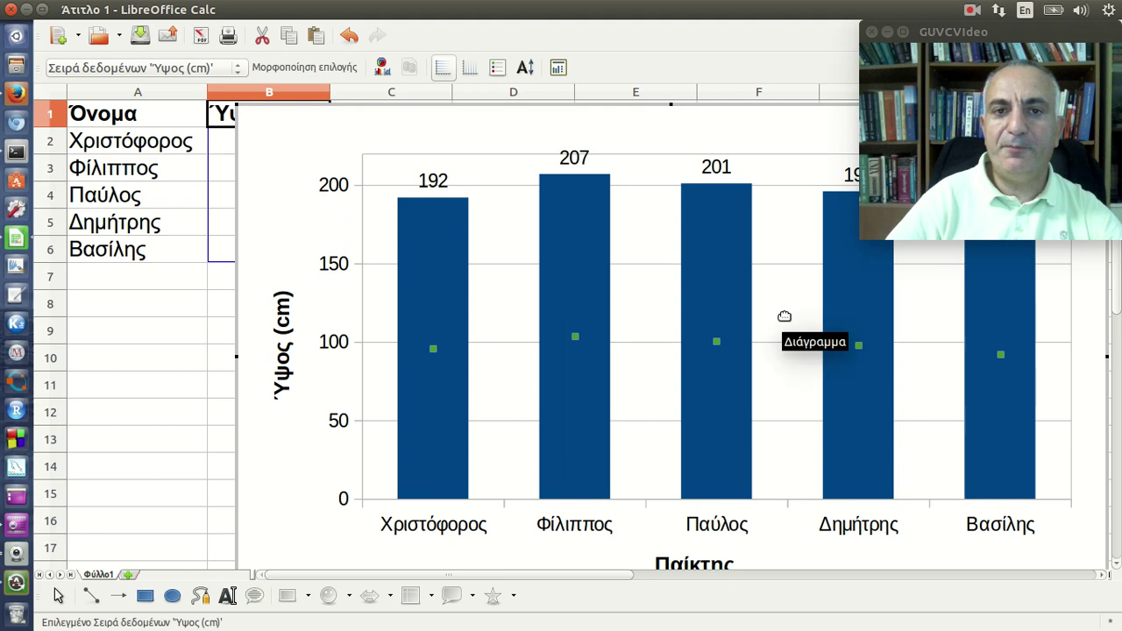
{"action": "left_click", "coordinate": [130, 350]}
{"action": "mouse_move", "coordinate": [242, 158]}
{"action": "left_mouse_down"}
{"action": "mouse_move", "coordinate": [606, 267]}
{"action": "mouse_move", "coordinate": [434, 231]}
{"action": "left_mouse_up"}
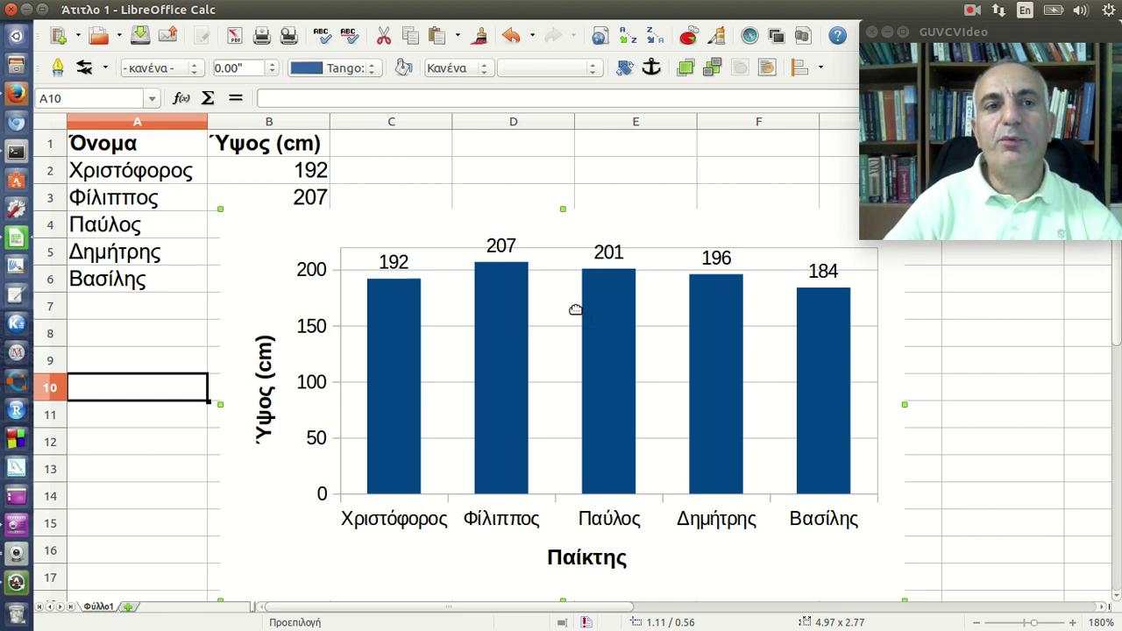
Save the workbook into Έγγραφα as Bar5.ods, ODF Spreadsheet format.
{"action": "left_click", "coordinate": [78, 9]}
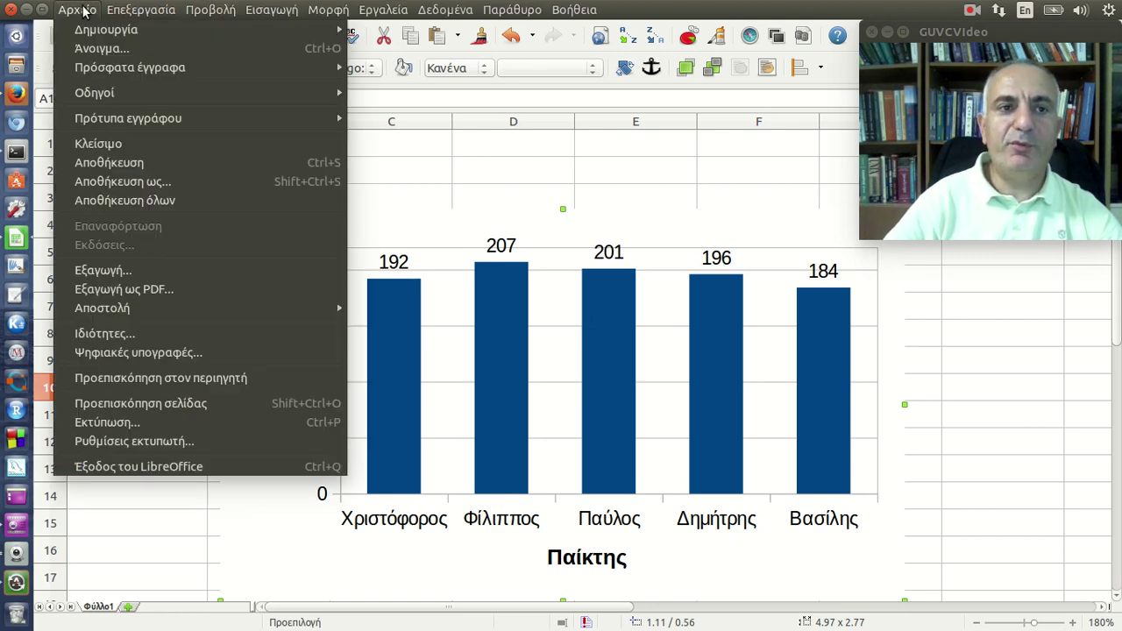
{"action": "left_click", "coordinate": [174, 188]}
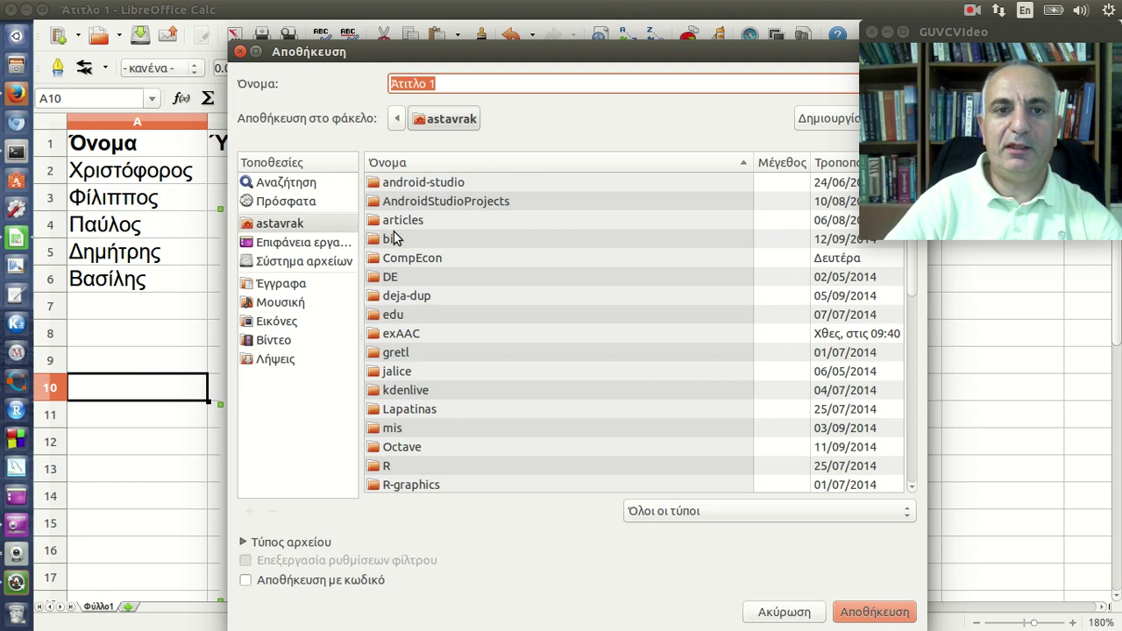
{"action": "left_click", "coordinate": [291, 283]}
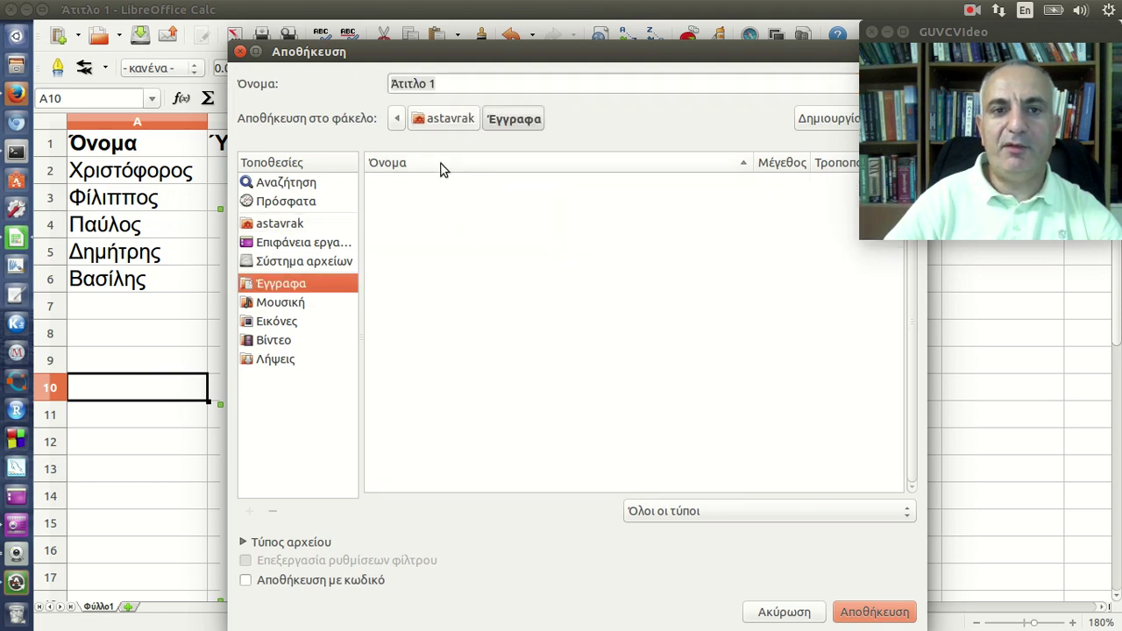
{"action": "left_click", "coordinate": [442, 83]}
{"action": "left_click_drag", "start_coordinate": [443, 83], "coordinate": [390, 83]}
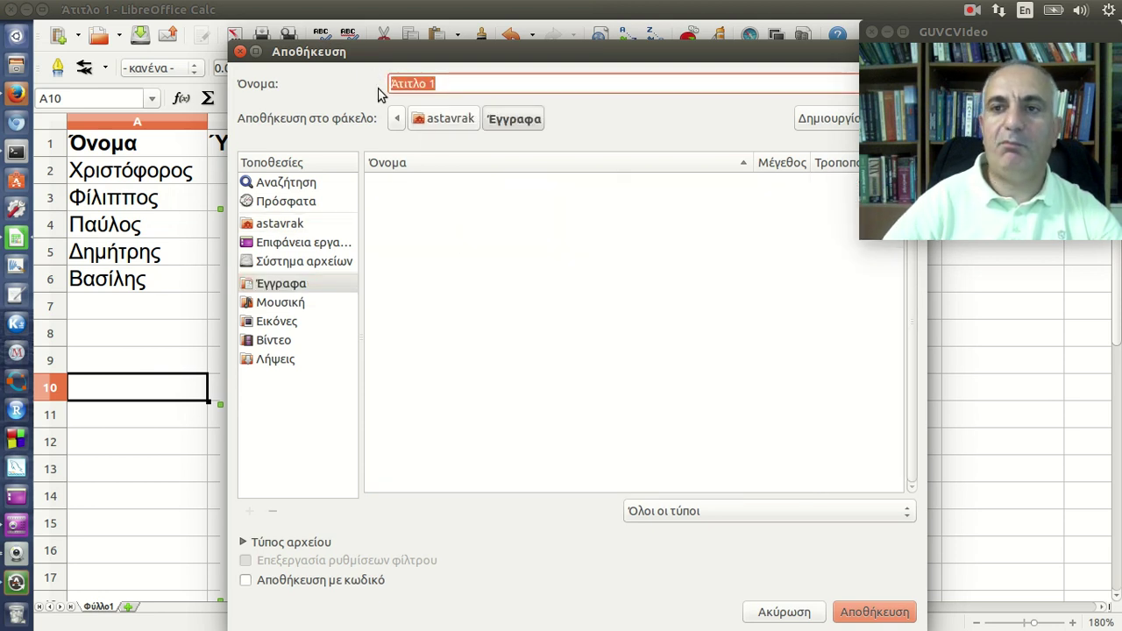
{"action": "type", "text": "Ba"}
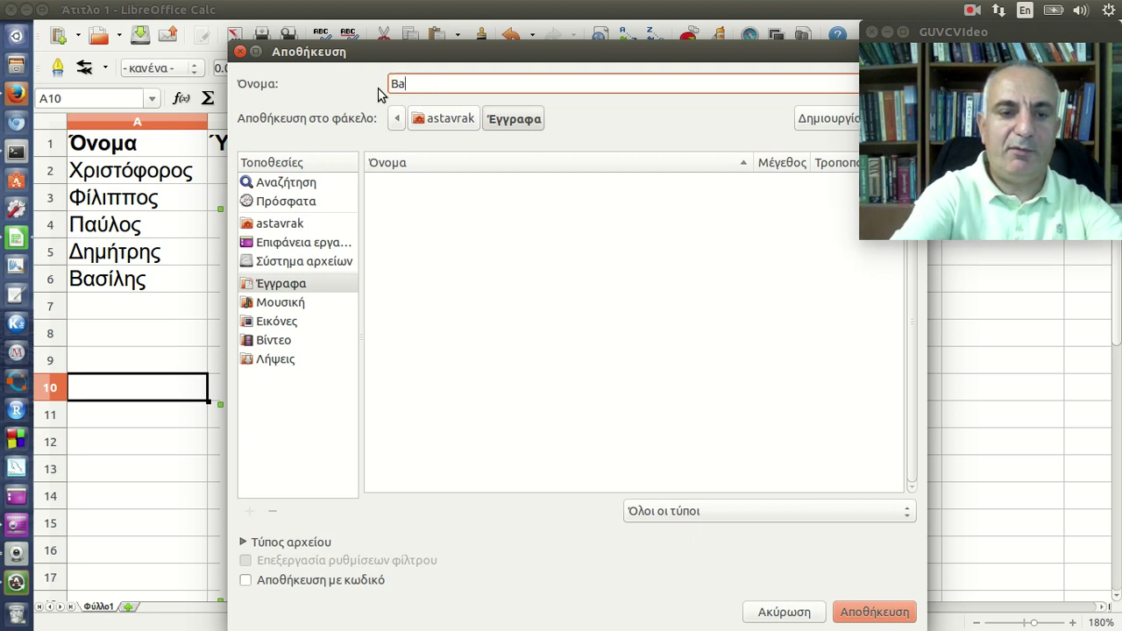
{"action": "type", "text": "r5"}
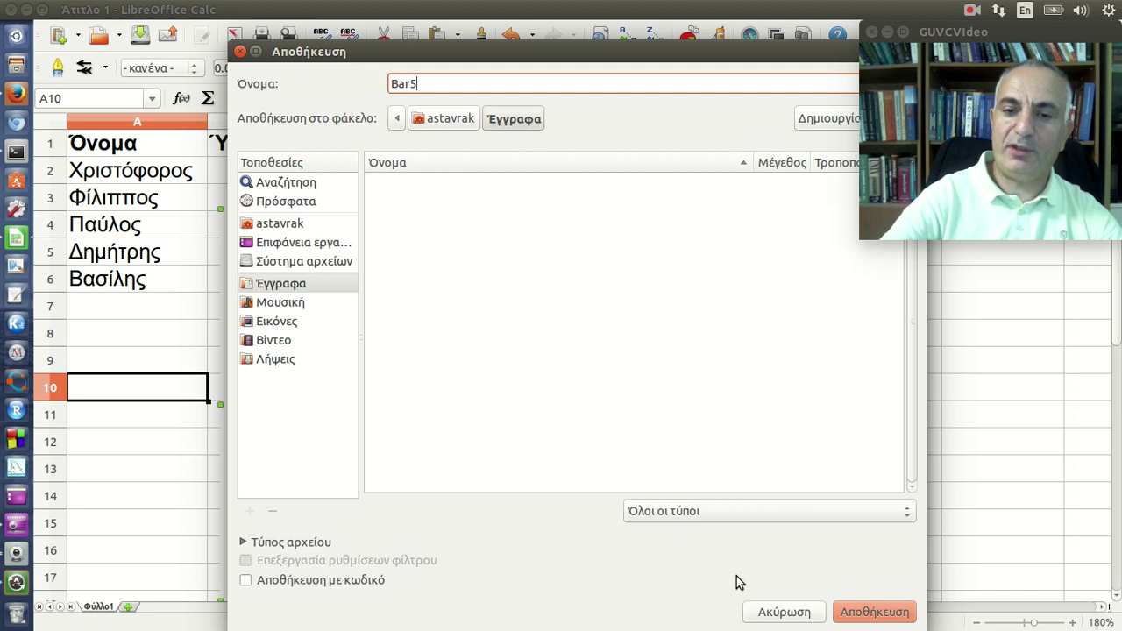
{"action": "left_click", "coordinate": [745, 513]}
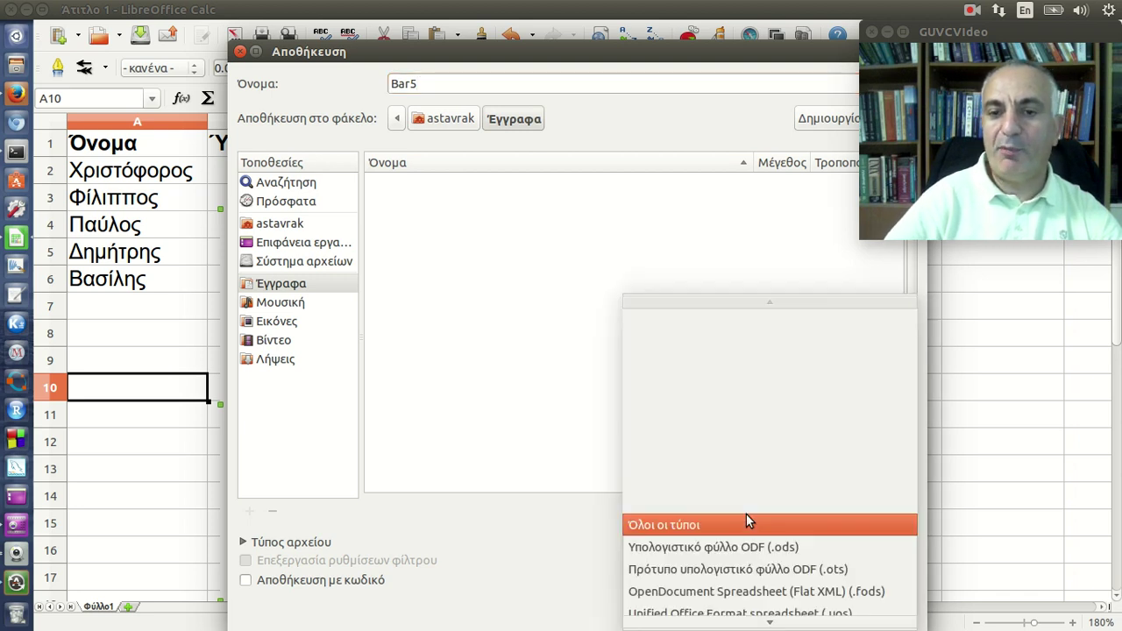
{"action": "scroll", "coordinate": [789, 556], "scroll_direction": "down", "scroll_amount": 1}
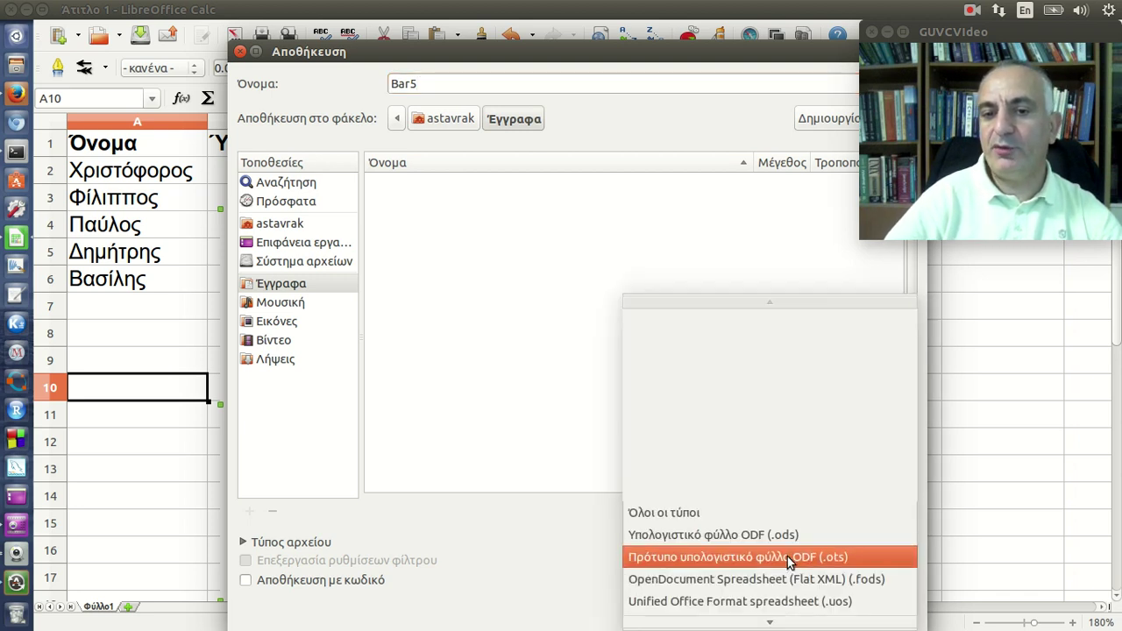
{"action": "left_click", "coordinate": [799, 534]}
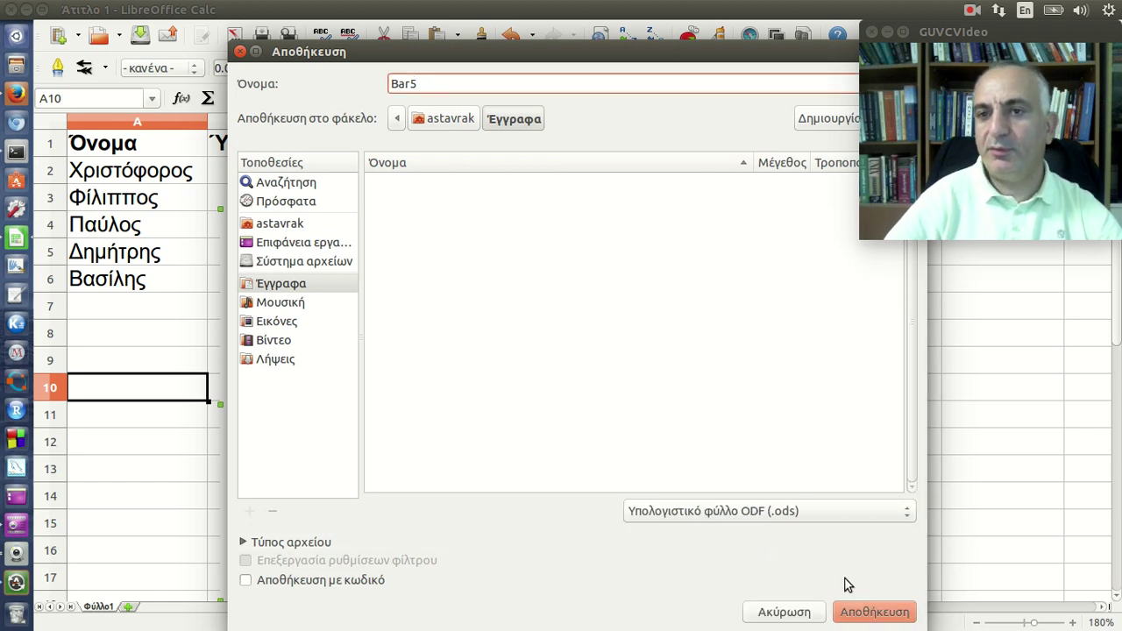
{"action": "left_click", "coordinate": [868, 611]}
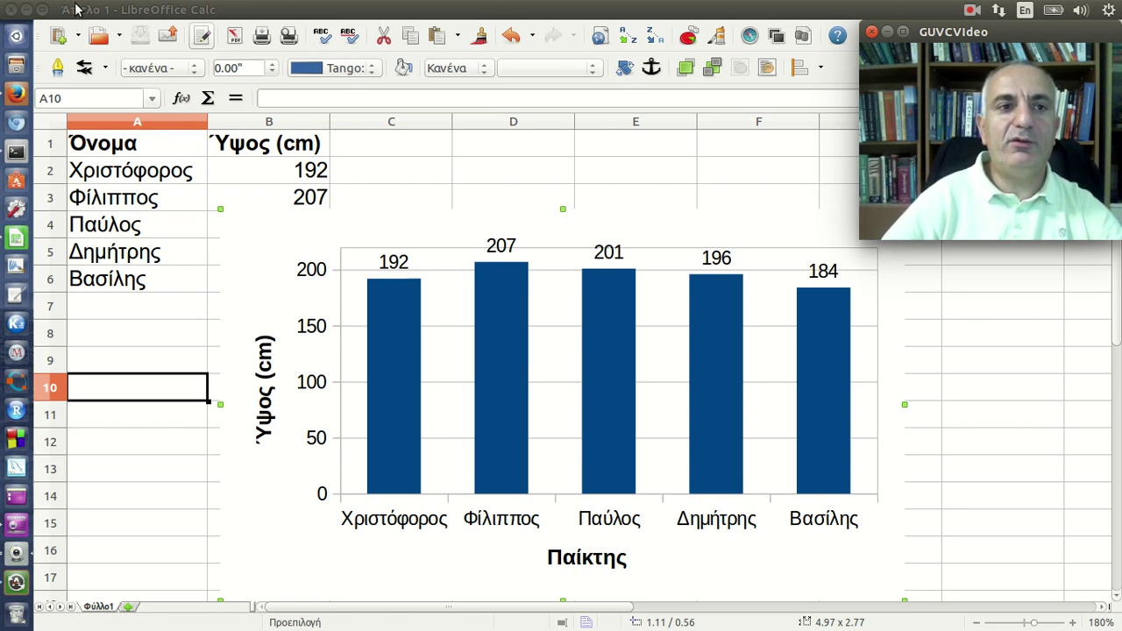
Save another copy as Bar5.xlsx in Excel 2007/2010/2013 XML format, confirming the Excel format.
{"action": "left_click", "coordinate": [127, 169]}
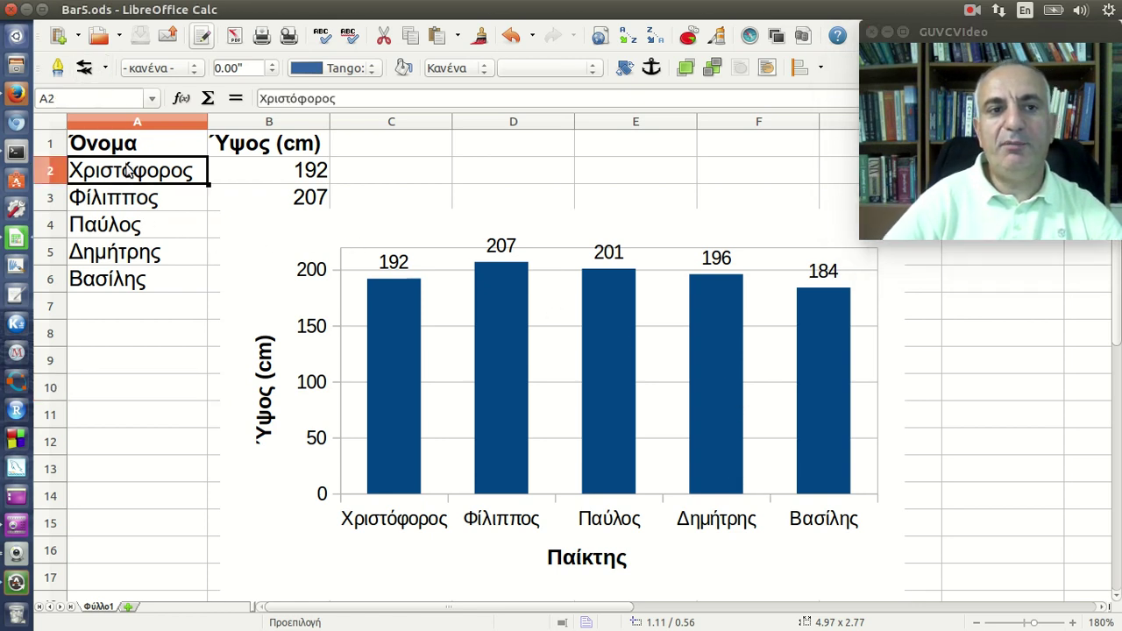
{"action": "left_click", "coordinate": [78, 9]}
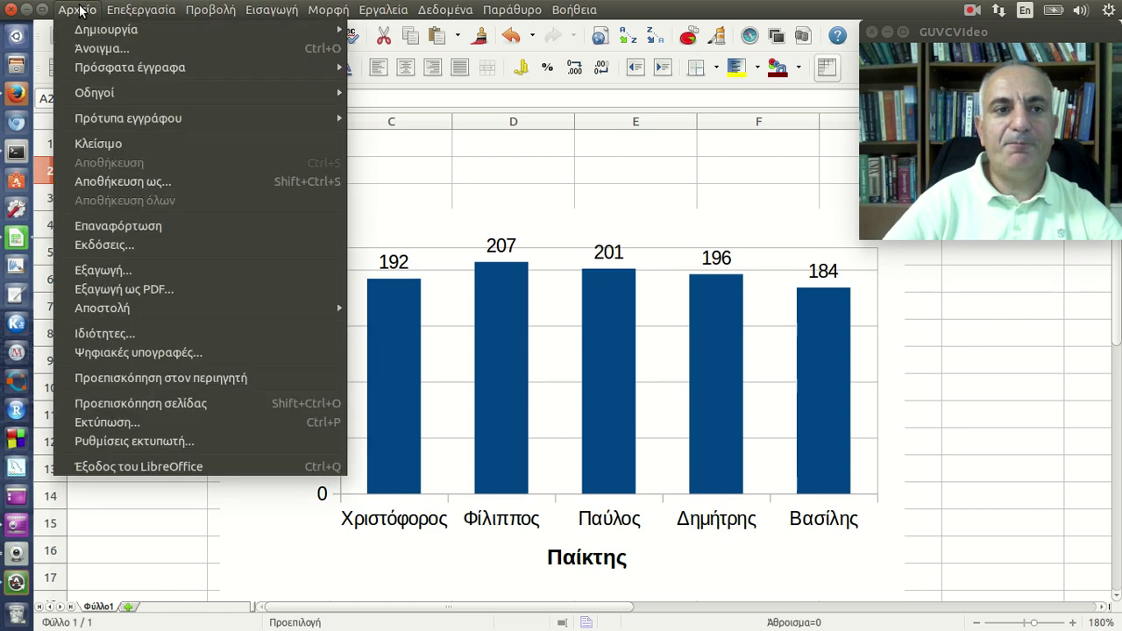
{"action": "left_click", "coordinate": [152, 181]}
{"action": "left_click", "coordinate": [763, 511]}
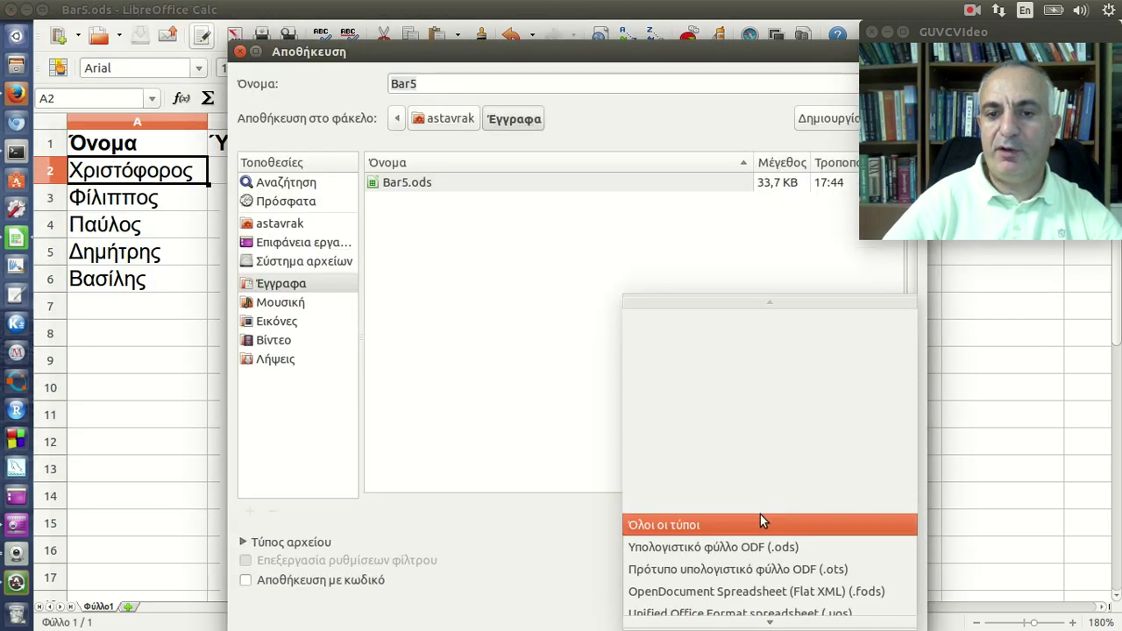
{"action": "scroll", "coordinate": [760, 514], "scroll_direction": "down", "scroll_amount": 3}
{"action": "scroll", "coordinate": [761, 515], "scroll_direction": "down", "scroll_amount": 1}
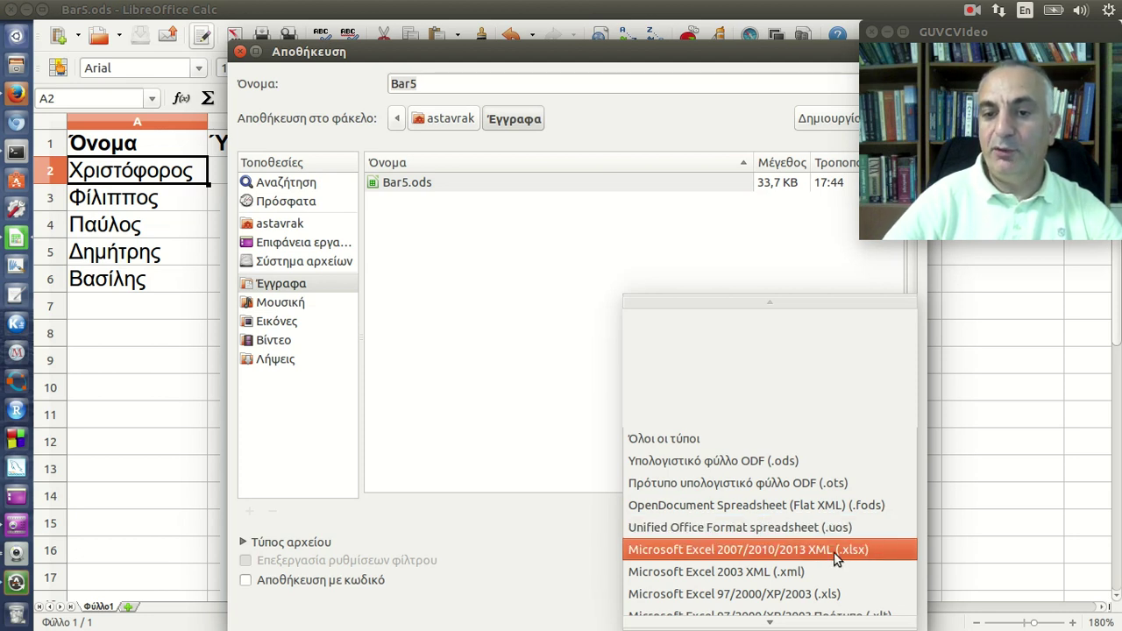
{"action": "left_click", "coordinate": [773, 552]}
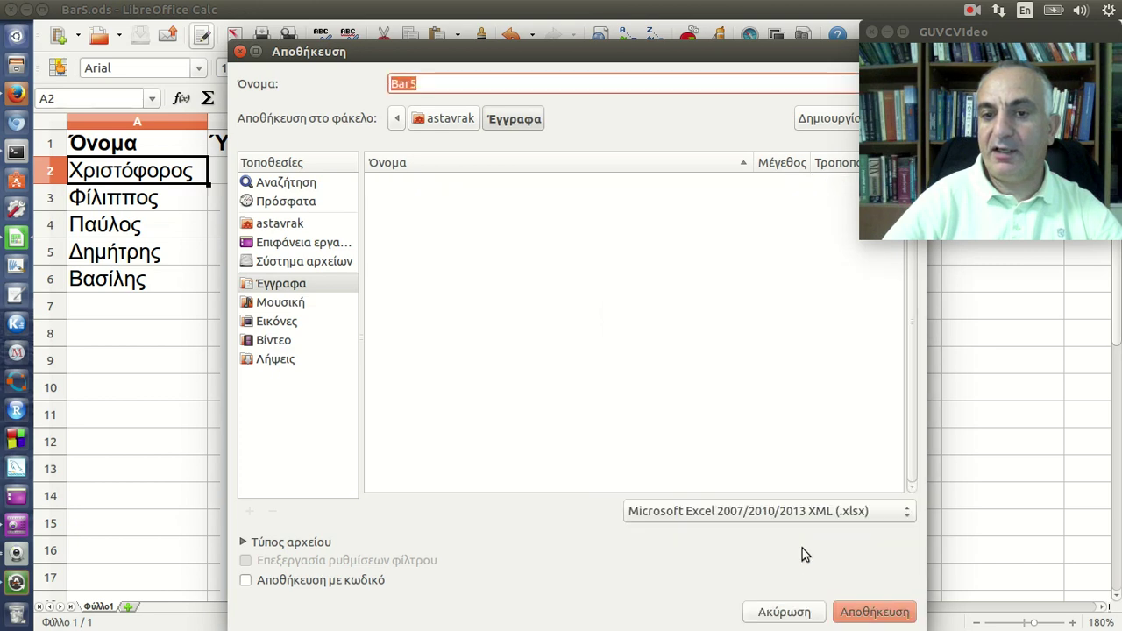
{"action": "left_click", "coordinate": [875, 614]}
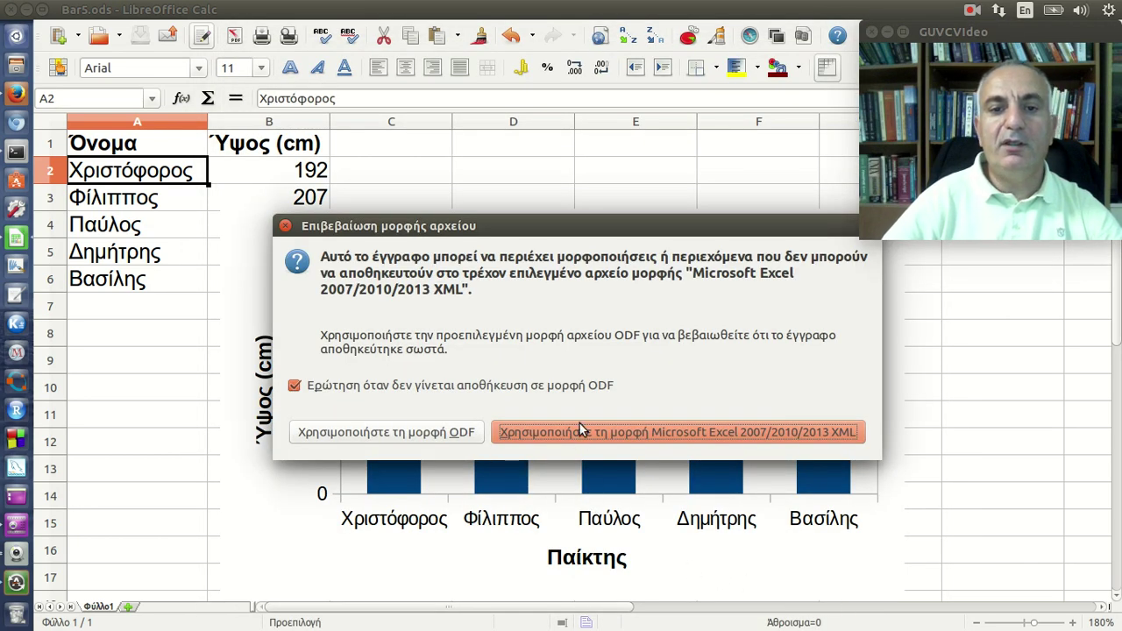
{"action": "left_click", "coordinate": [581, 429]}
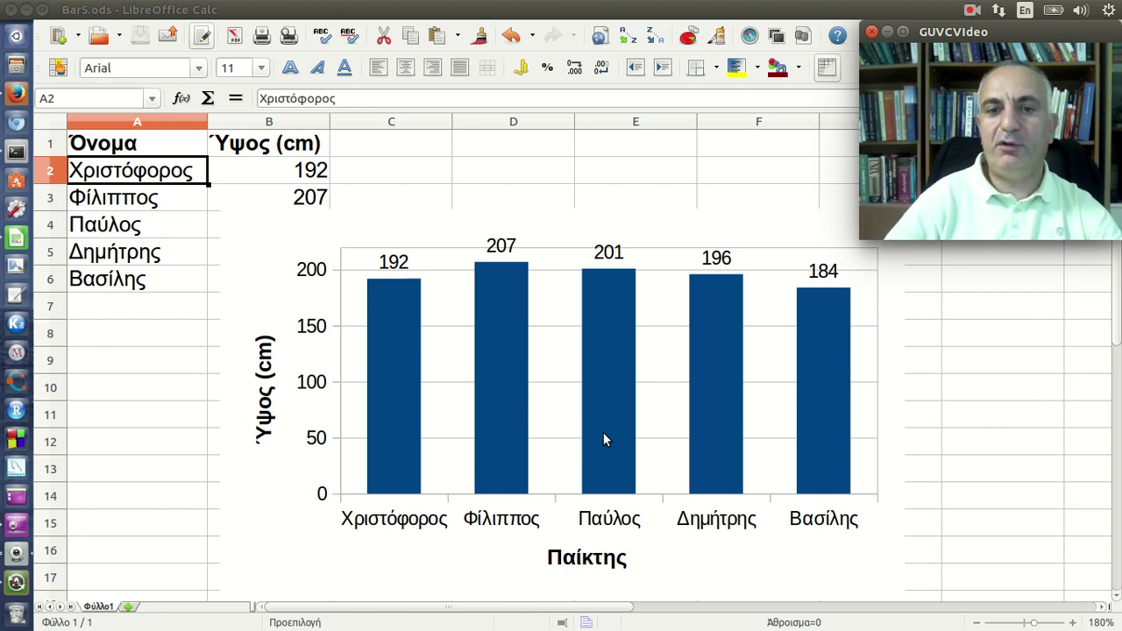
{"action": "left_click", "coordinate": [603, 433]}
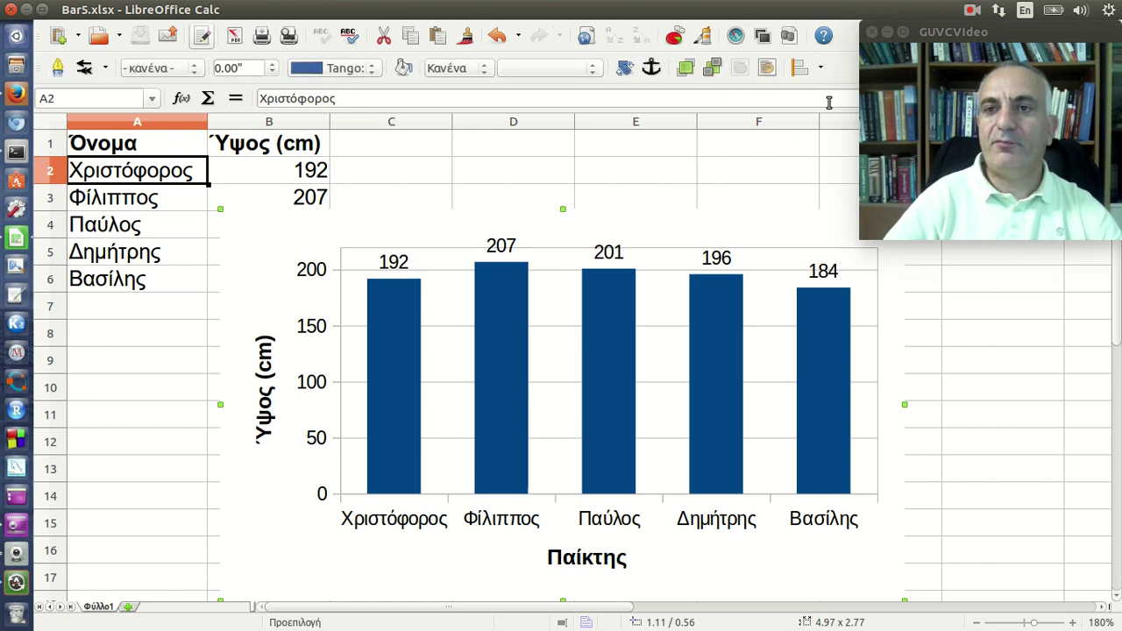